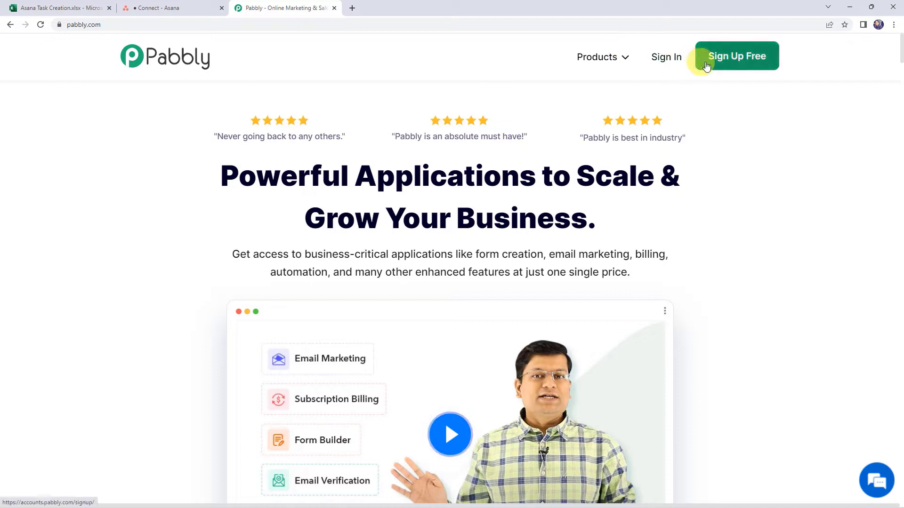
Sign in and launch Pabbly Connect from All Apps to view the existing workflows
click(739, 61)
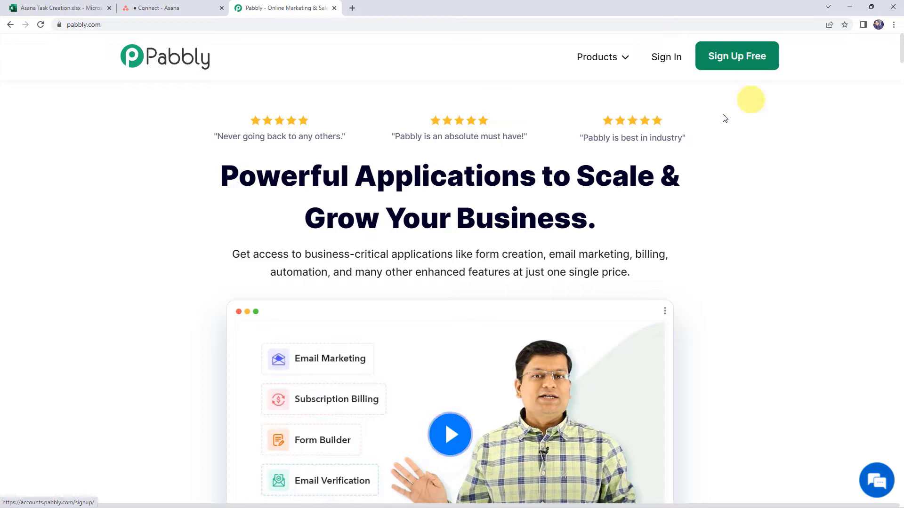
click(668, 58)
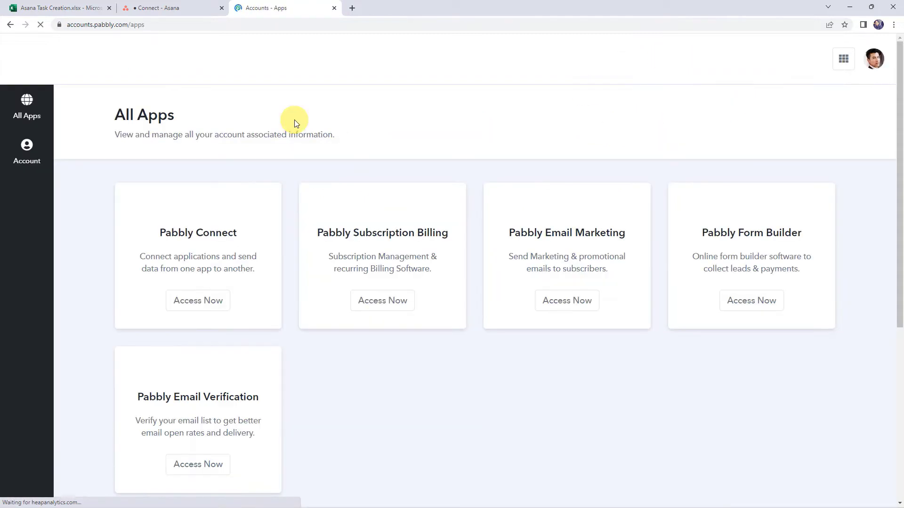
click(213, 314)
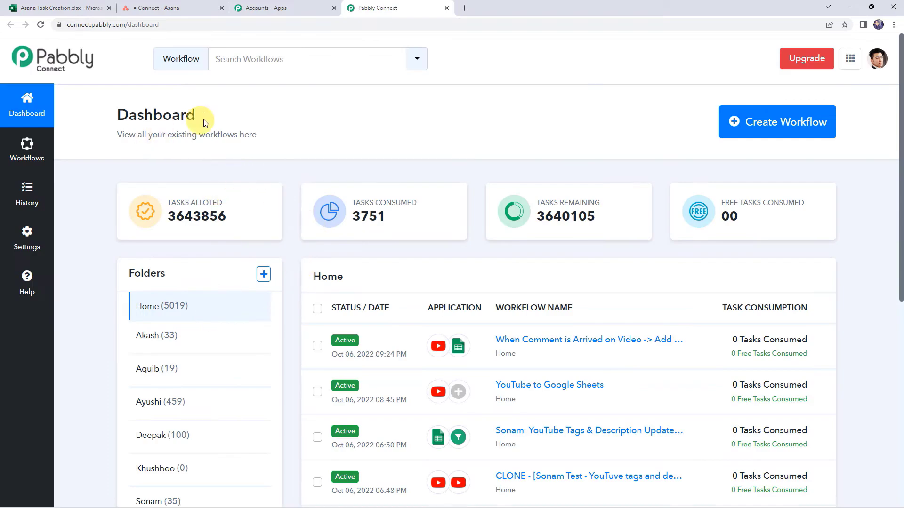
scroll(473, 331, down, 5)
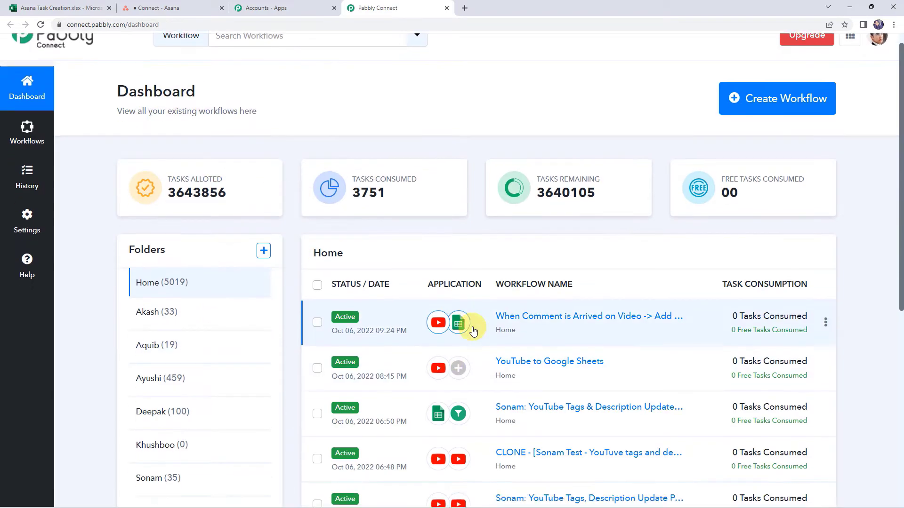
scroll(469, 330, up, 5)
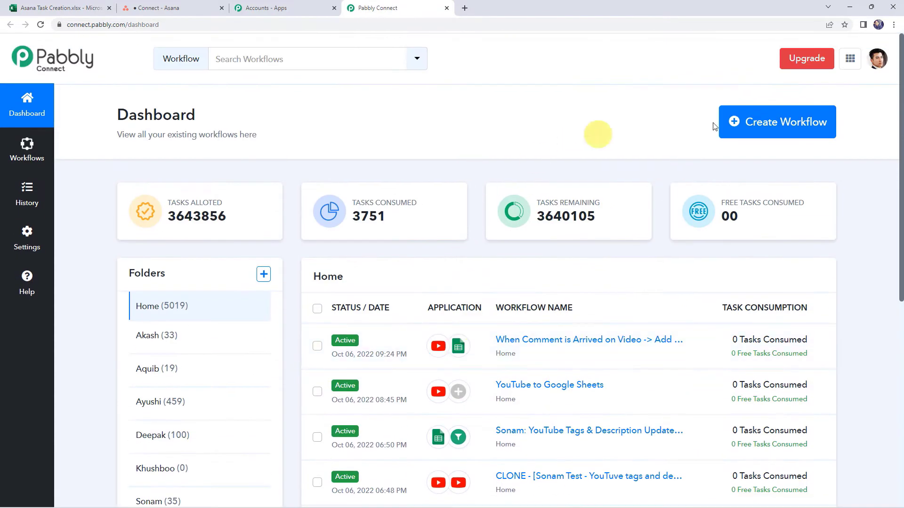
Create a new workflow named 'Microsoft Excel to Asana Integration'
click(774, 122)
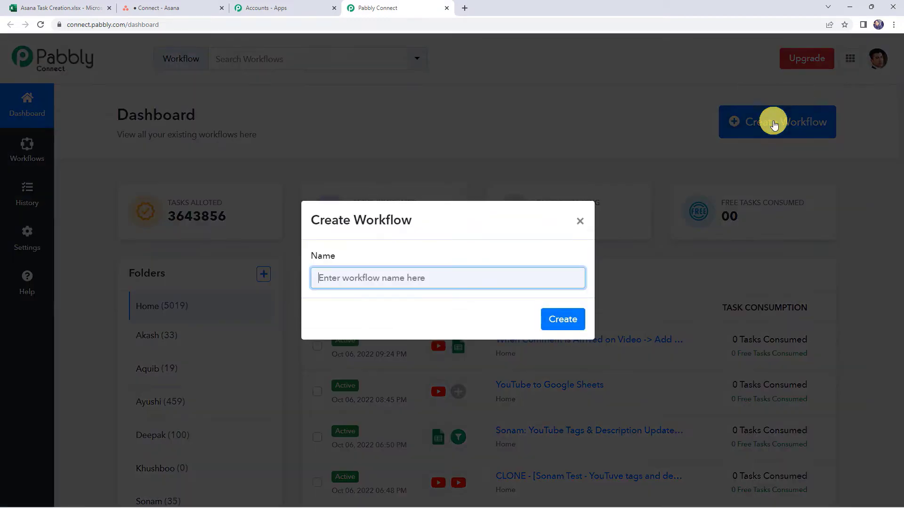
click(374, 277)
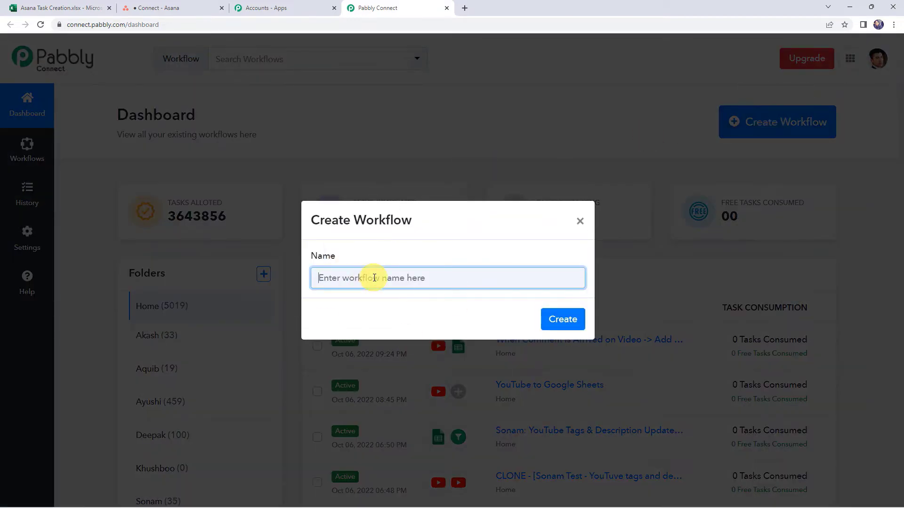
text(M)
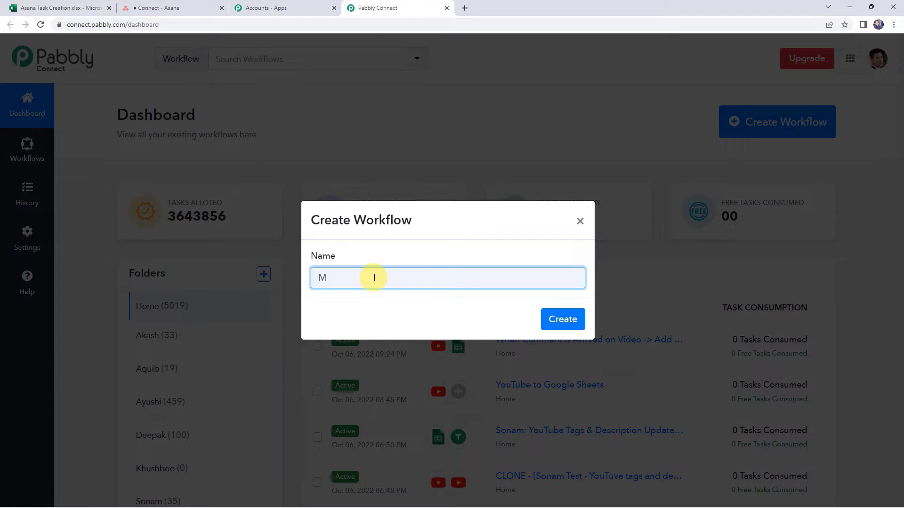
text(icrosoft Excel to Asana Integration)
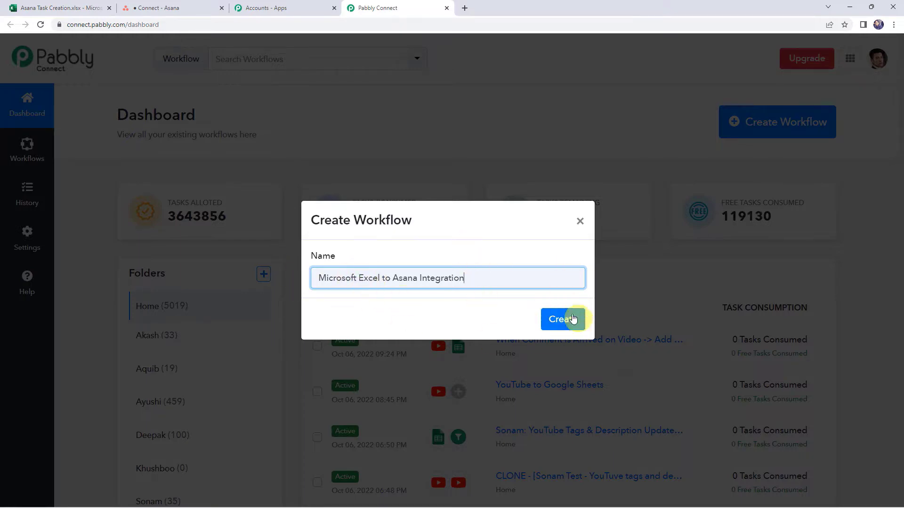
click(562, 320)
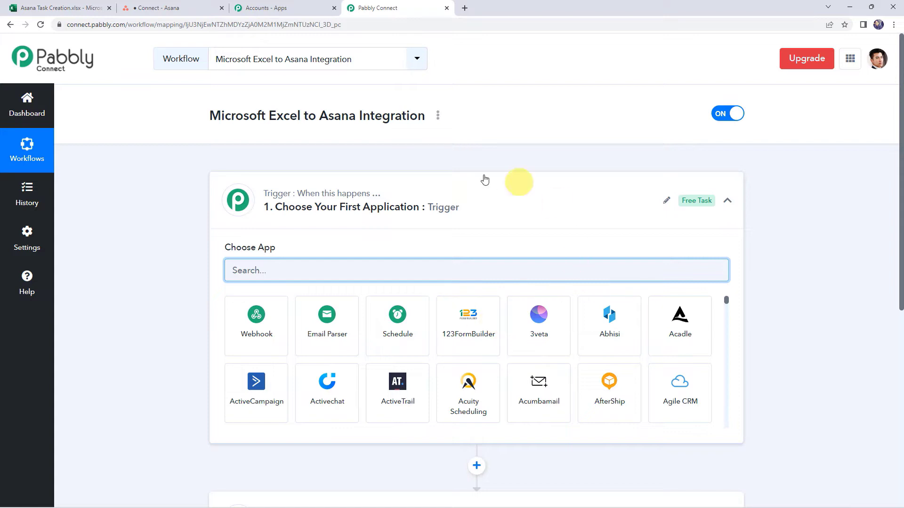
Set the trigger app to Microsoft Excel with the New Row in Worksheet event
click(453, 211)
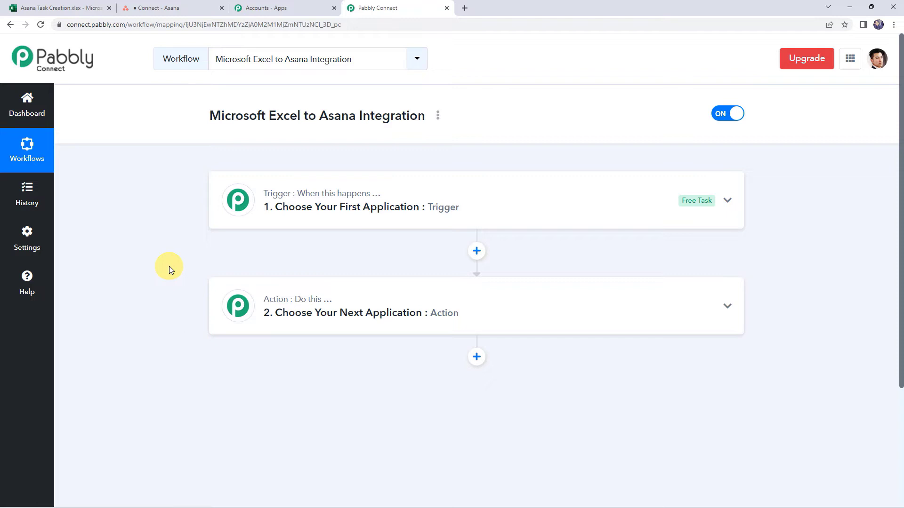
click(468, 209)
click(353, 263)
text(exce)
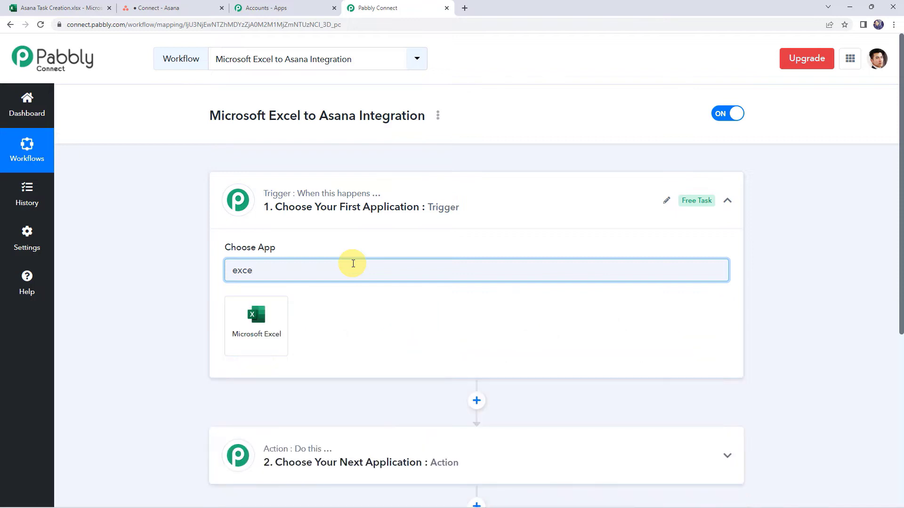
click(276, 308)
click(274, 324)
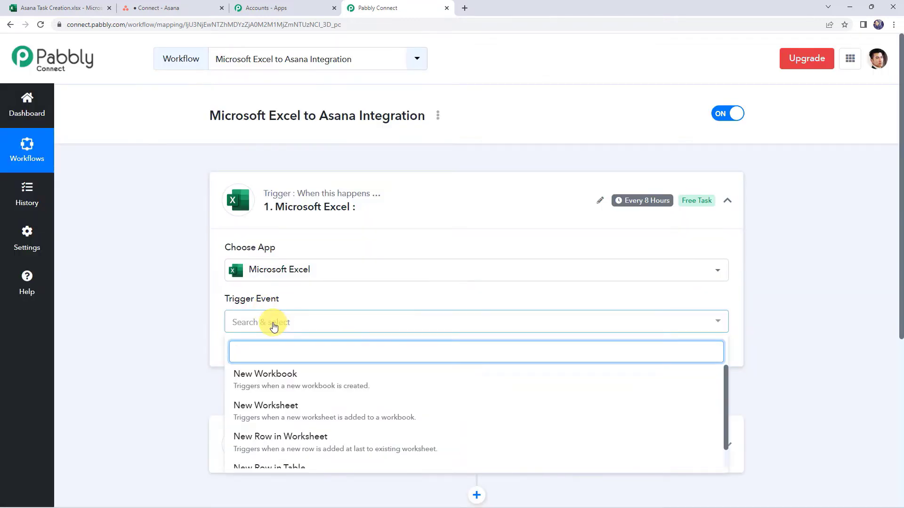
click(303, 442)
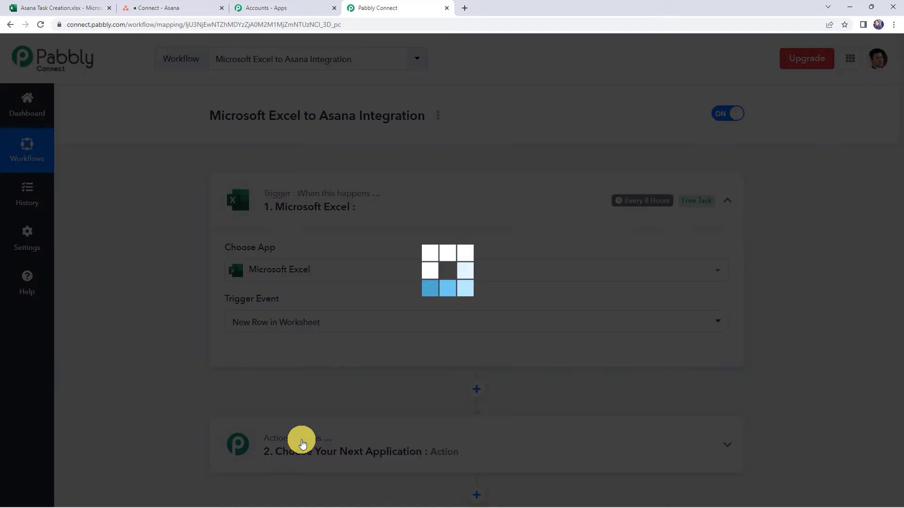
scroll(372, 319, down, 1)
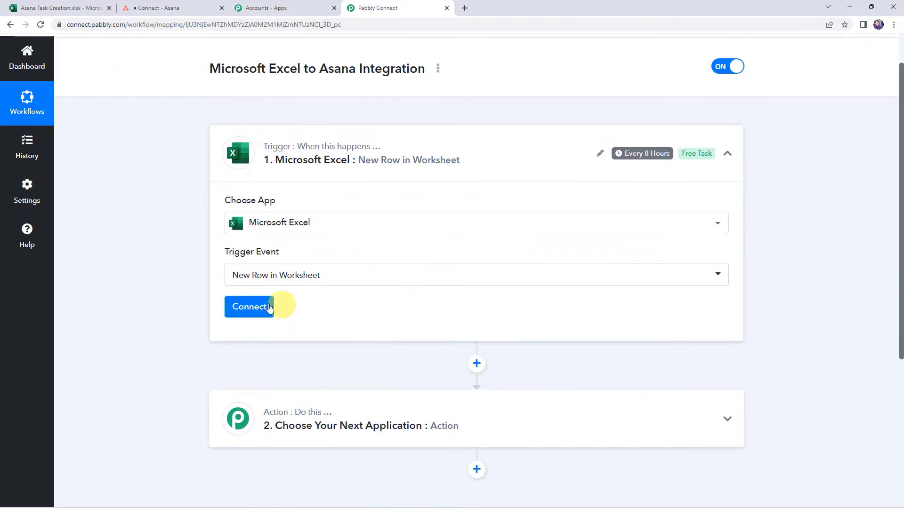
Add a new Microsoft Excel connection and approve the Microsoft consent prompt
click(246, 308)
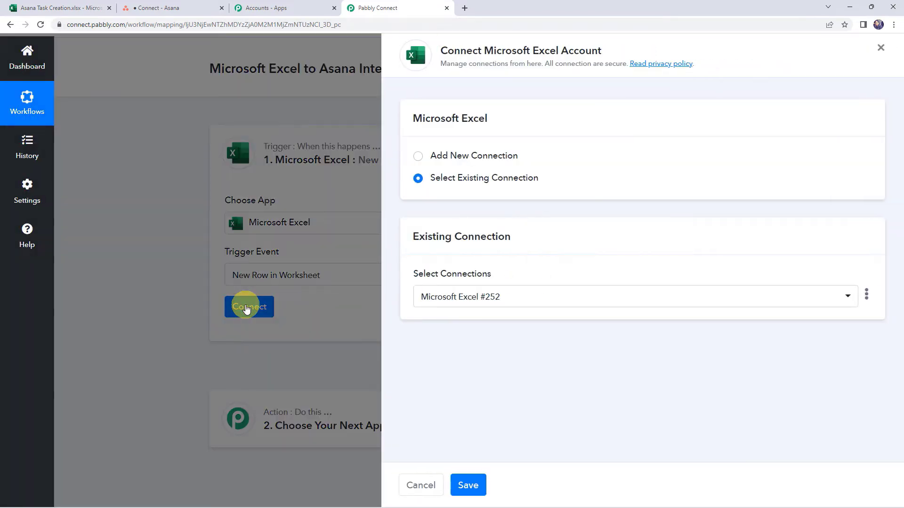
click(452, 158)
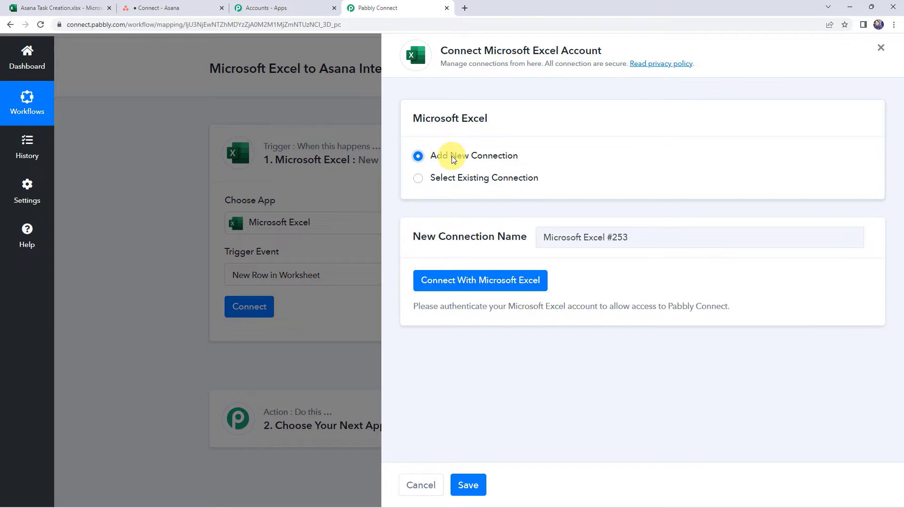
click(497, 284)
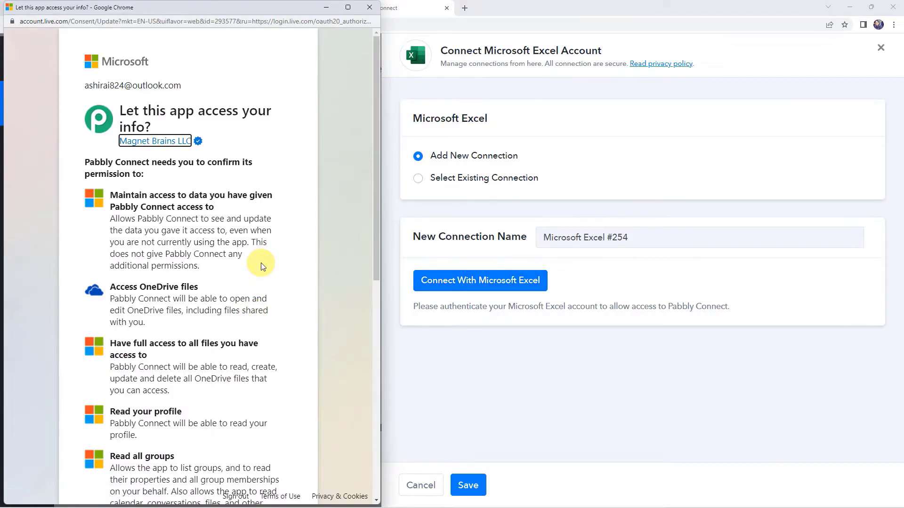
scroll(262, 267, down, 9)
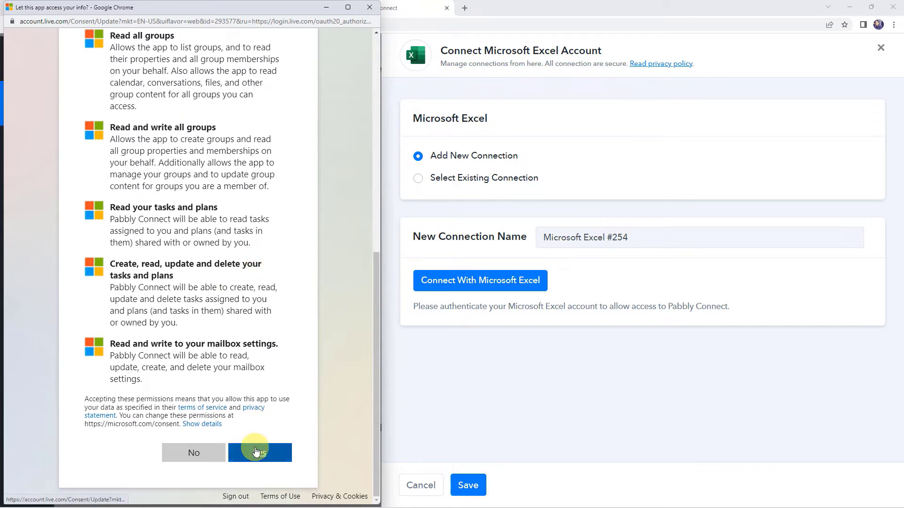
click(256, 452)
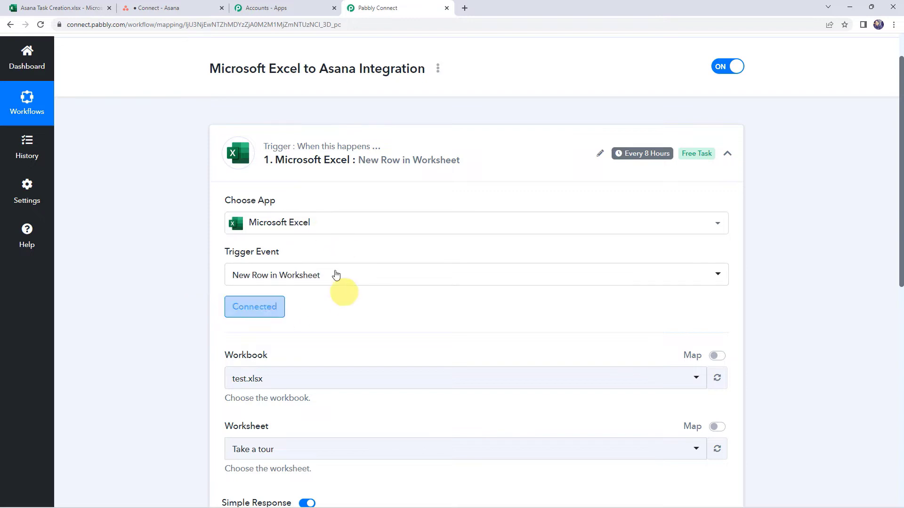
Choose Asana Task Creation.xlsx as the trigger's workbook
scroll(211, 333, down, 1)
scroll(211, 332, down, 3)
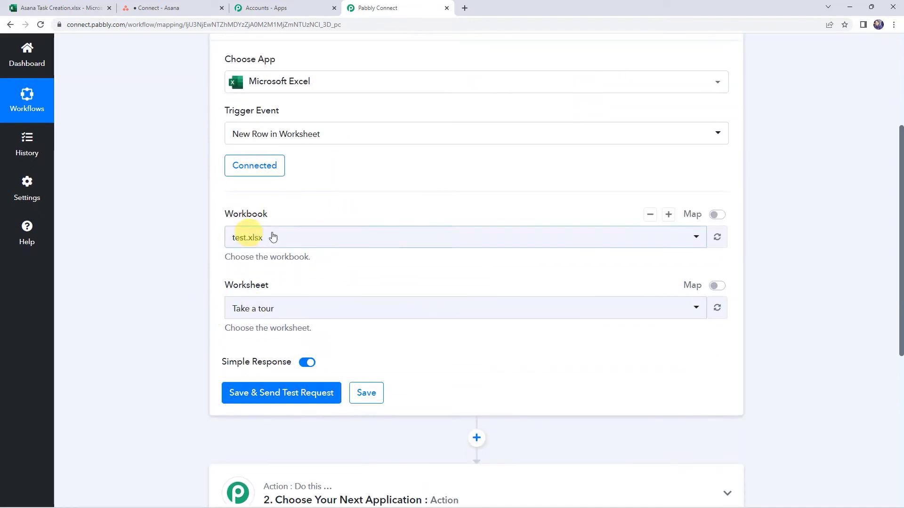
click(246, 238)
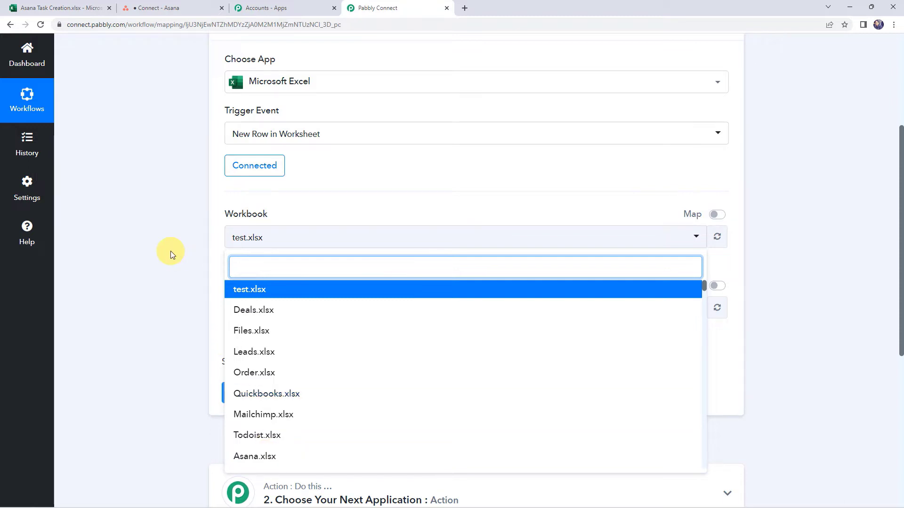
click(71, 7)
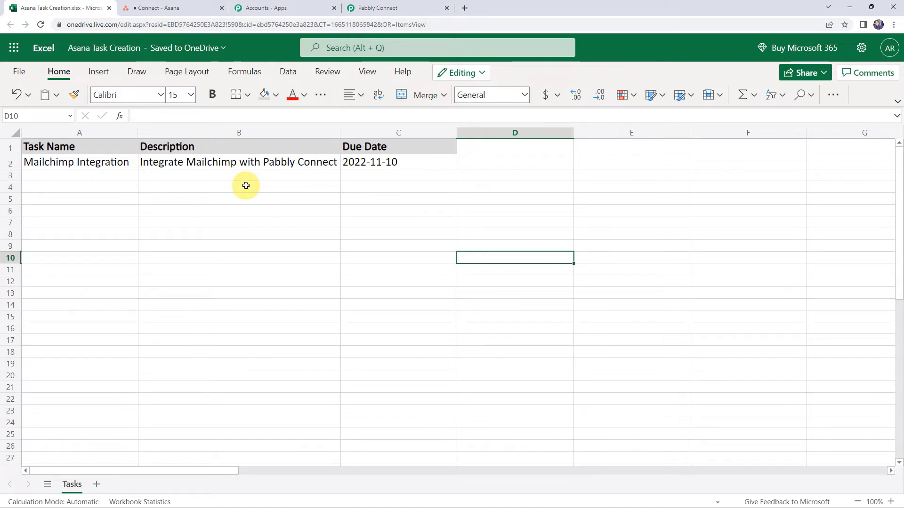
click(412, 6)
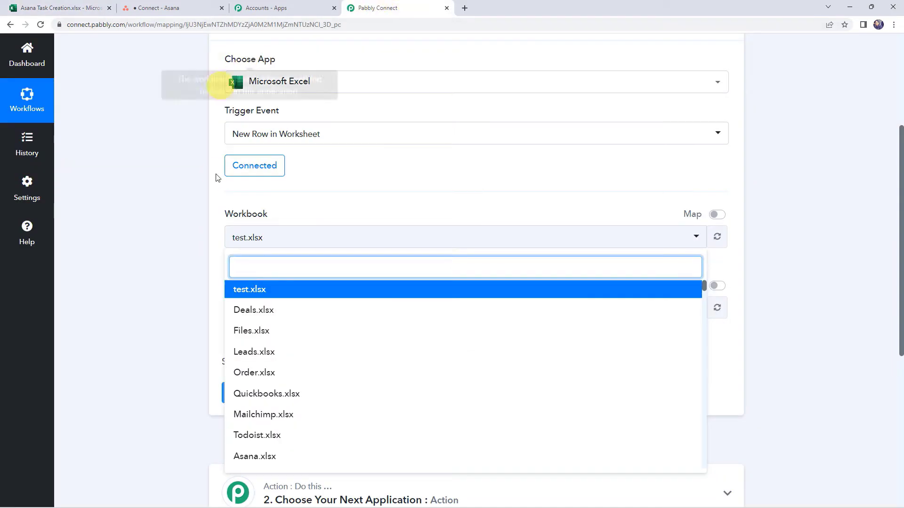
text(as)
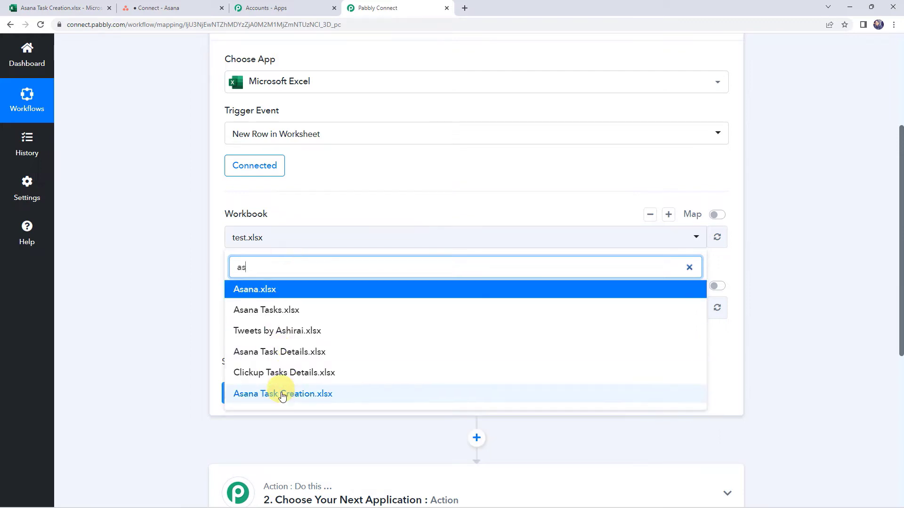
click(258, 394)
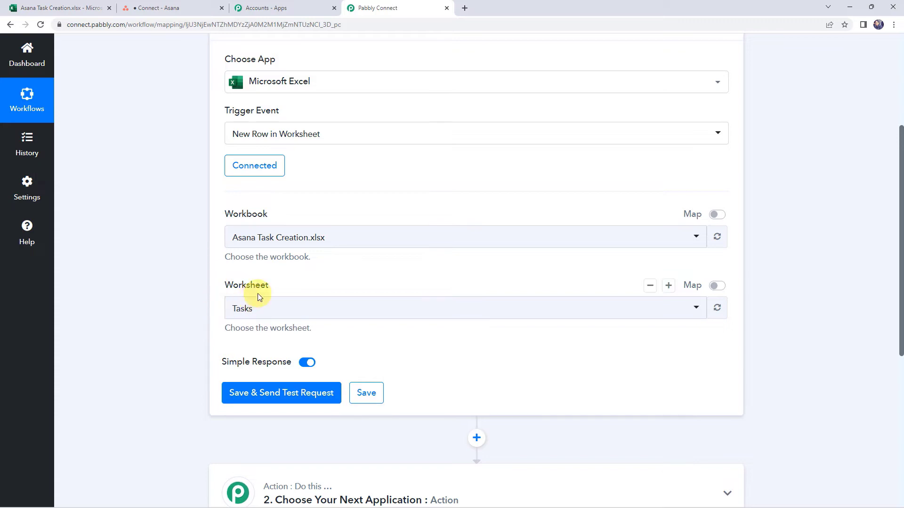
Select the Tasks worksheet for the Excel trigger
click(28, 8)
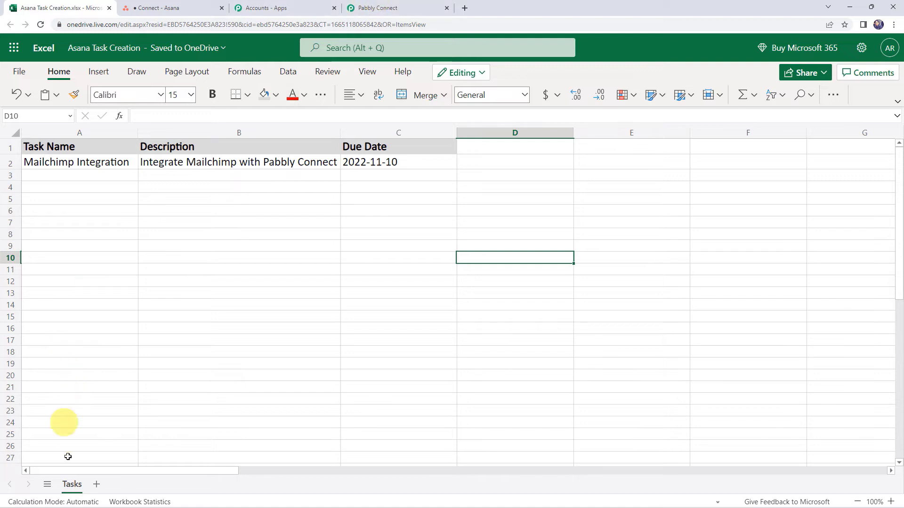
click(390, 5)
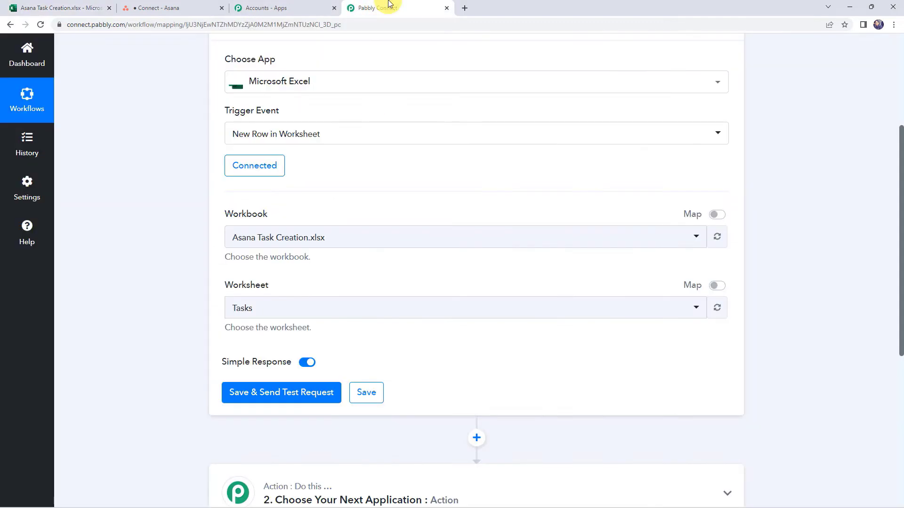
click(264, 315)
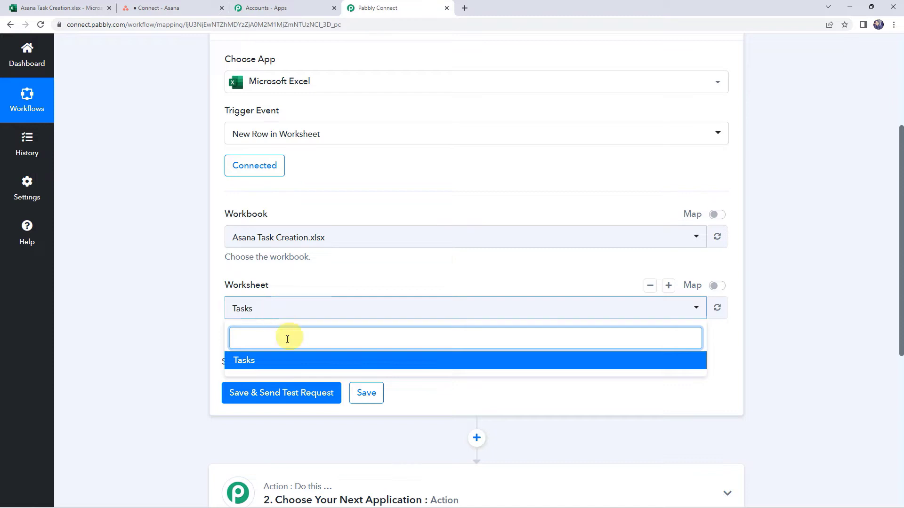
click(262, 361)
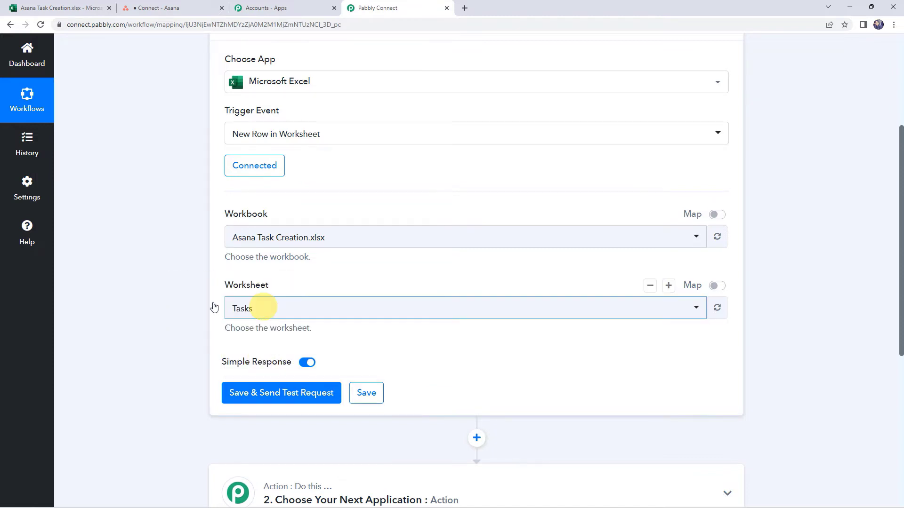
Test the trigger and review row 1: Mailchimp Integration, its description, due 2022-11-10
click(292, 395)
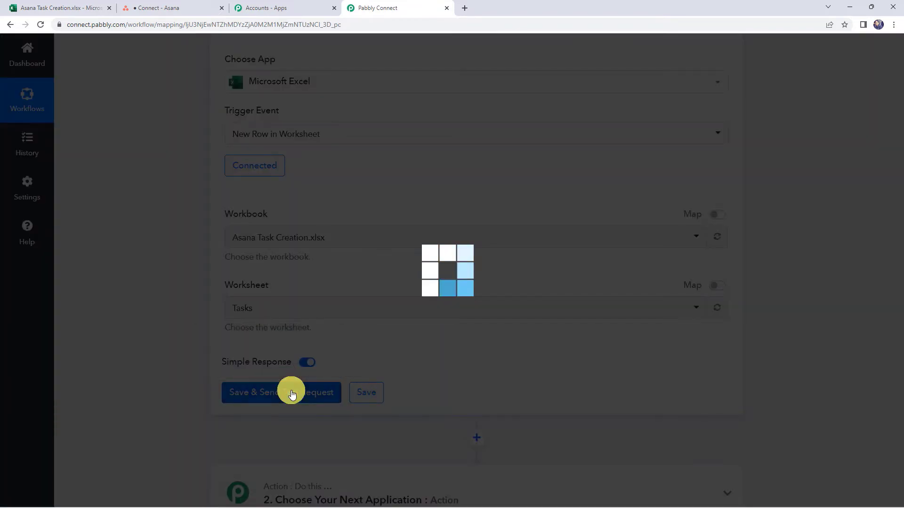
scroll(168, 348, down, 5)
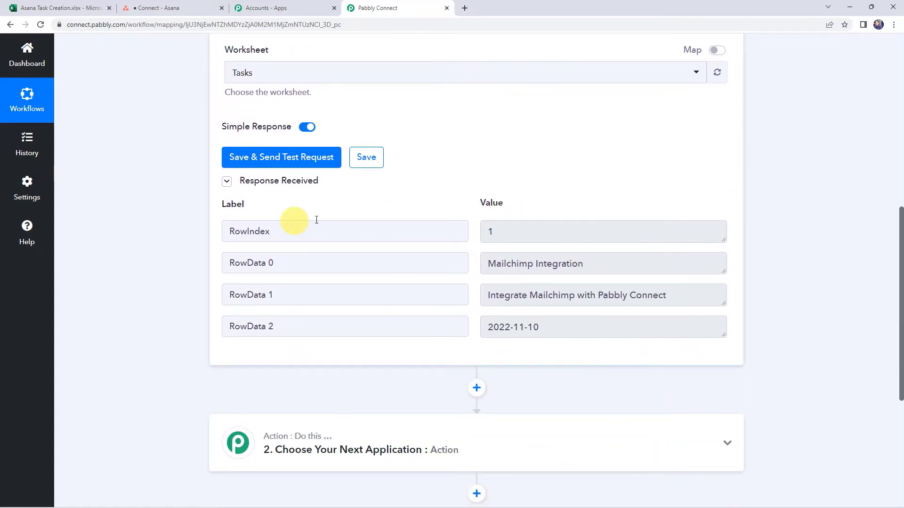
click(535, 236)
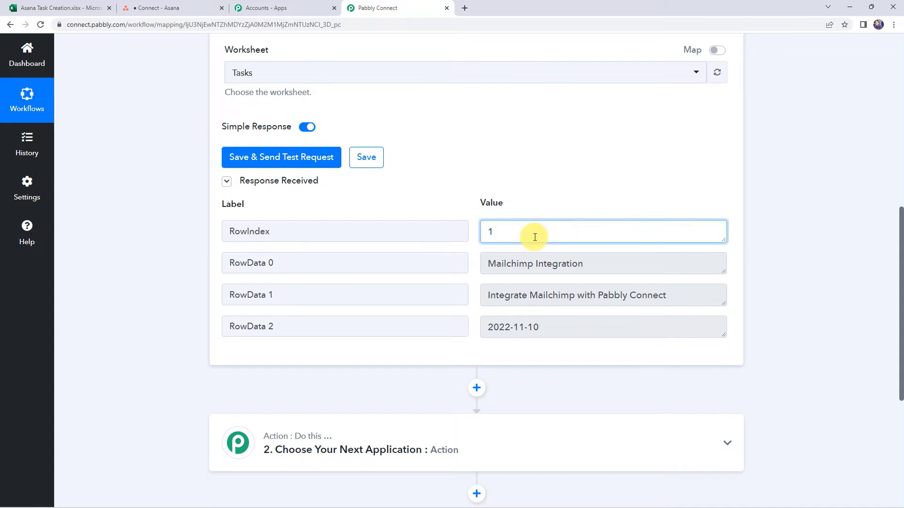
click(615, 263)
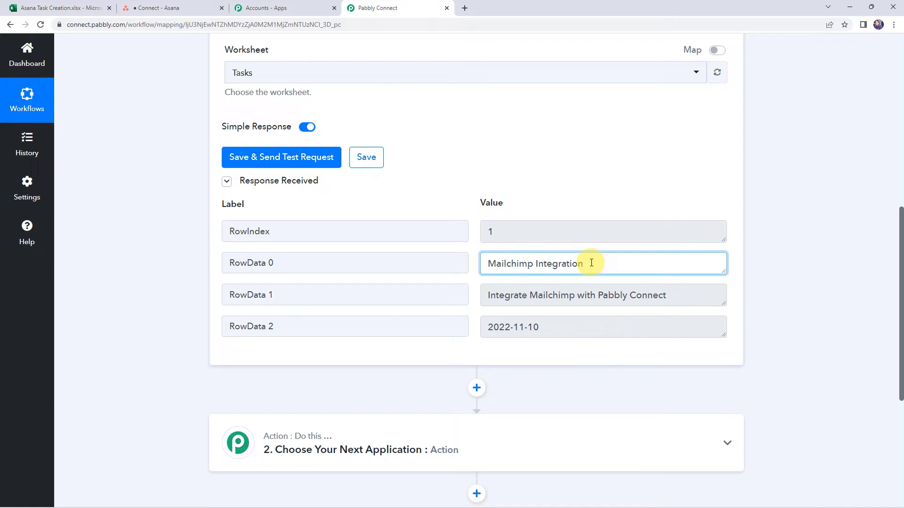
click(662, 296)
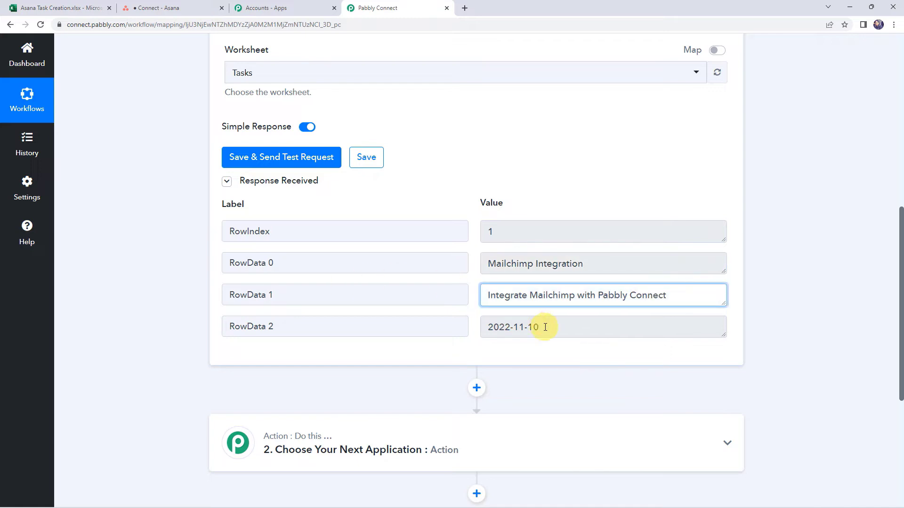
click(545, 327)
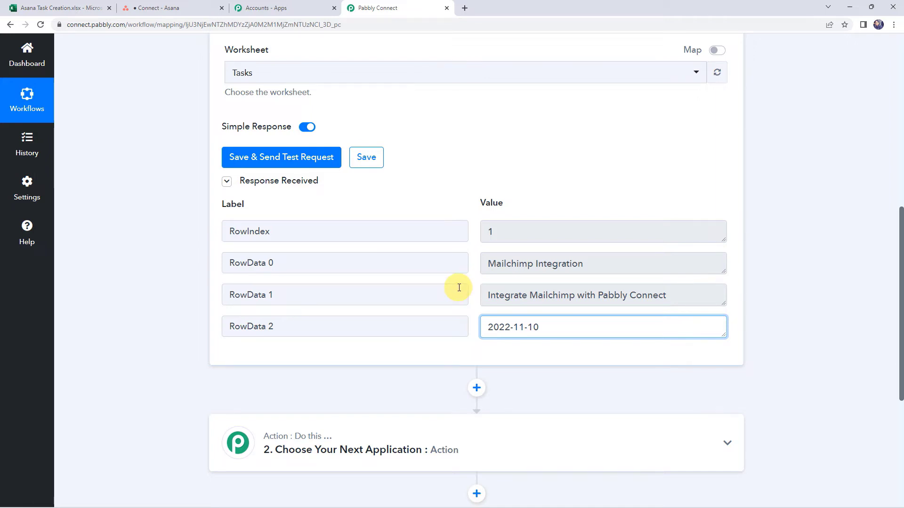
scroll(459, 288, up, 10)
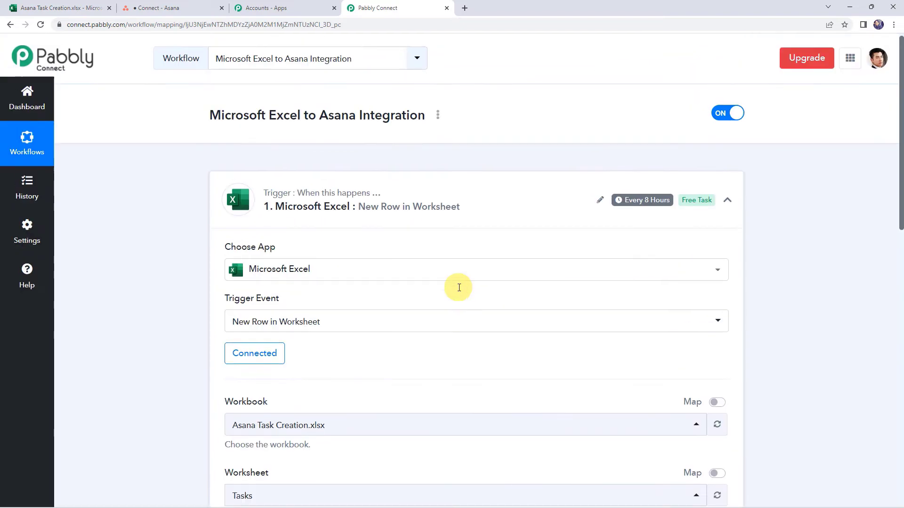
mouse_move(636, 202)
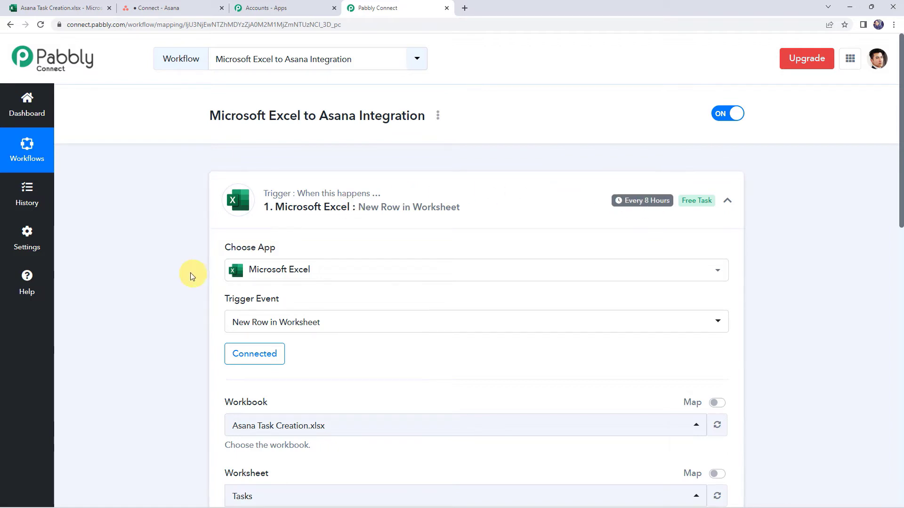
scroll(190, 272, down, 8)
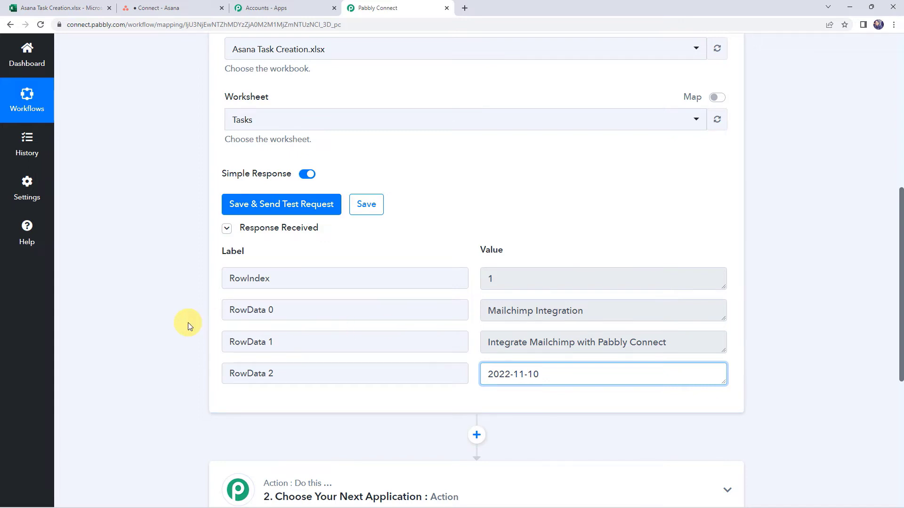
scroll(195, 330, down, 5)
Set step 2 to the Asana Create a Task action
click(440, 214)
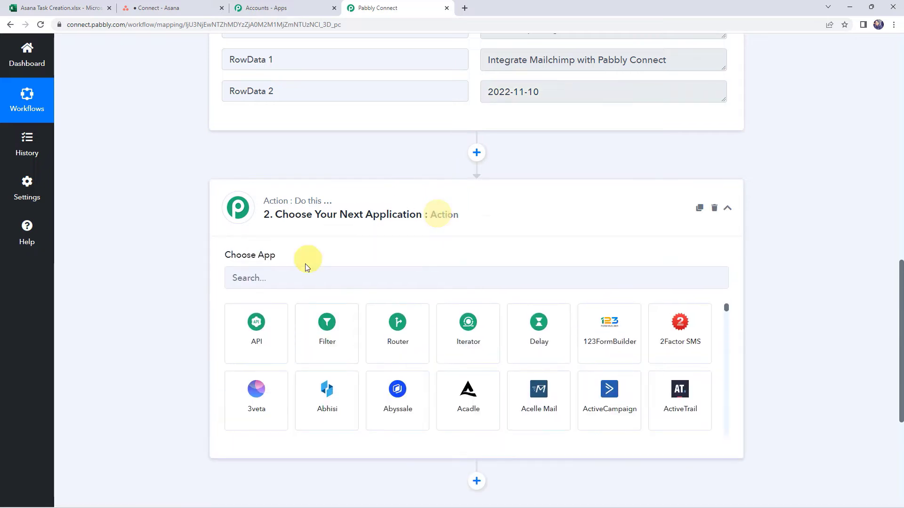
click(301, 272)
text(asan)
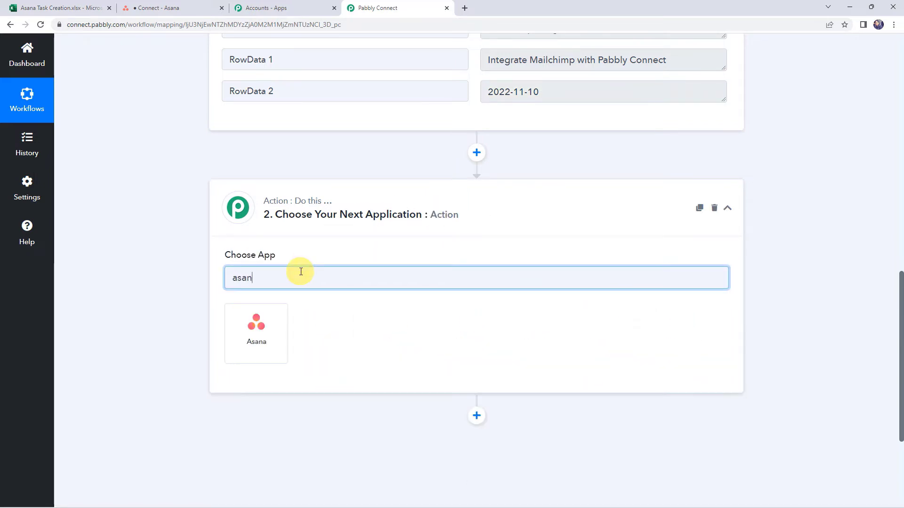
click(262, 298)
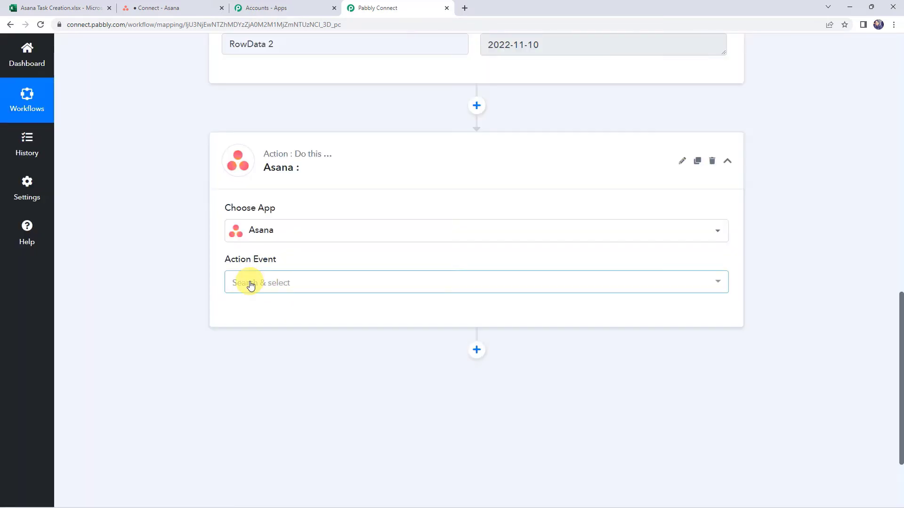
click(250, 282)
click(266, 147)
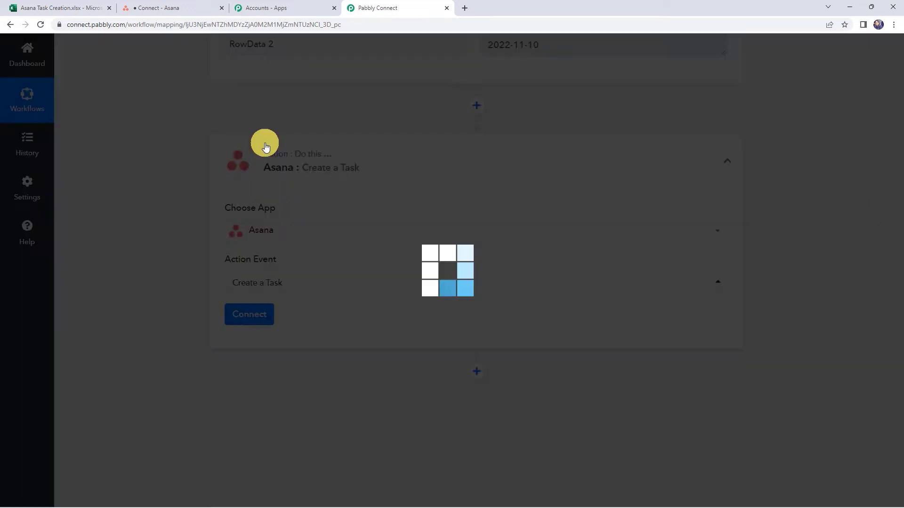
Connect a new Asana account to the action step
click(255, 325)
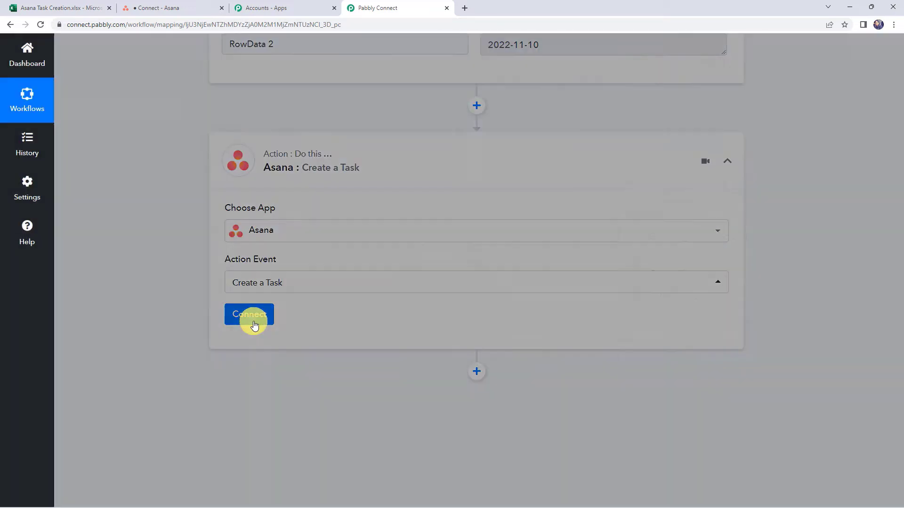
click(469, 158)
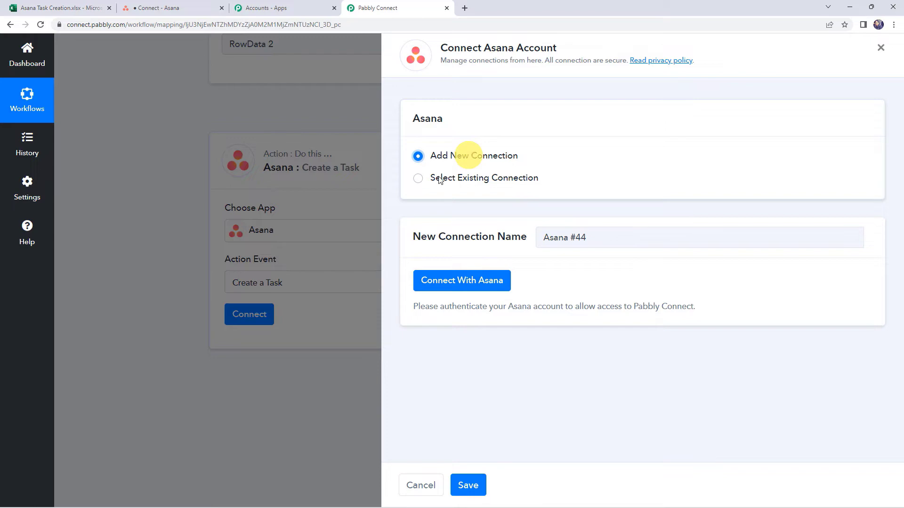
click(471, 282)
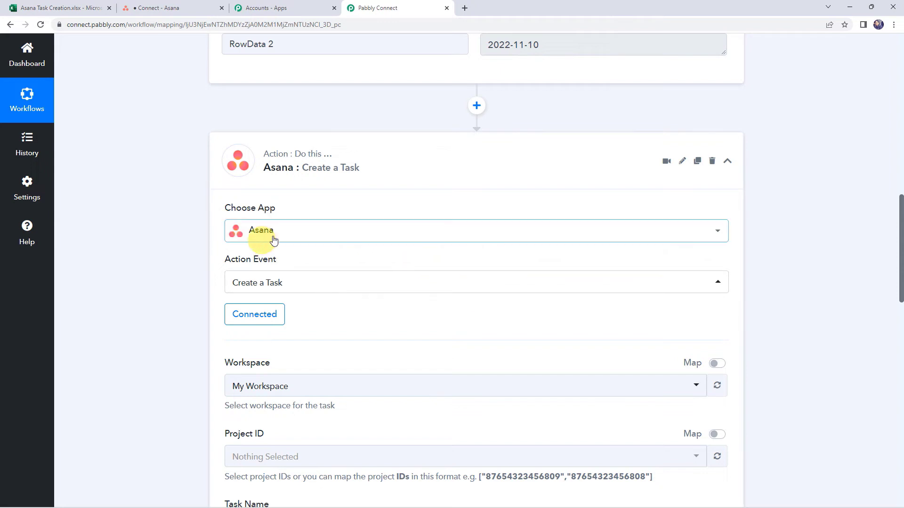
scroll(343, 313, down, 4)
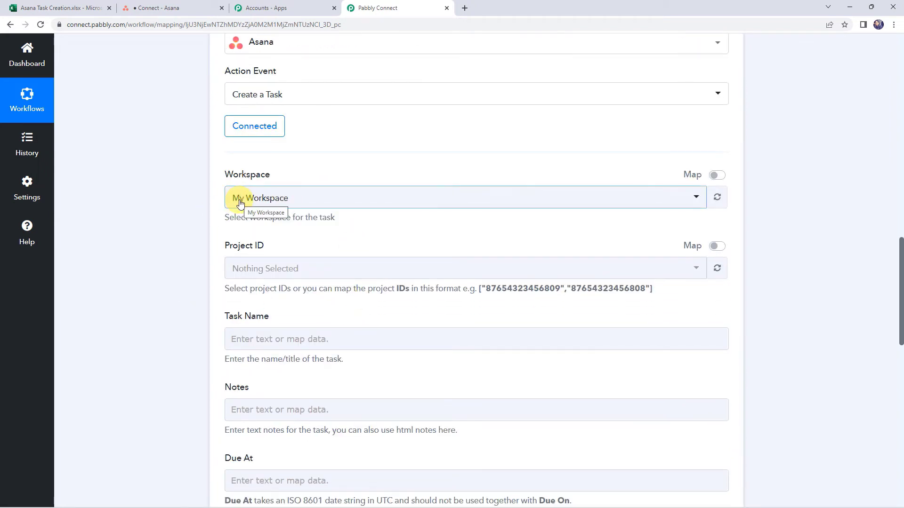
click(239, 204)
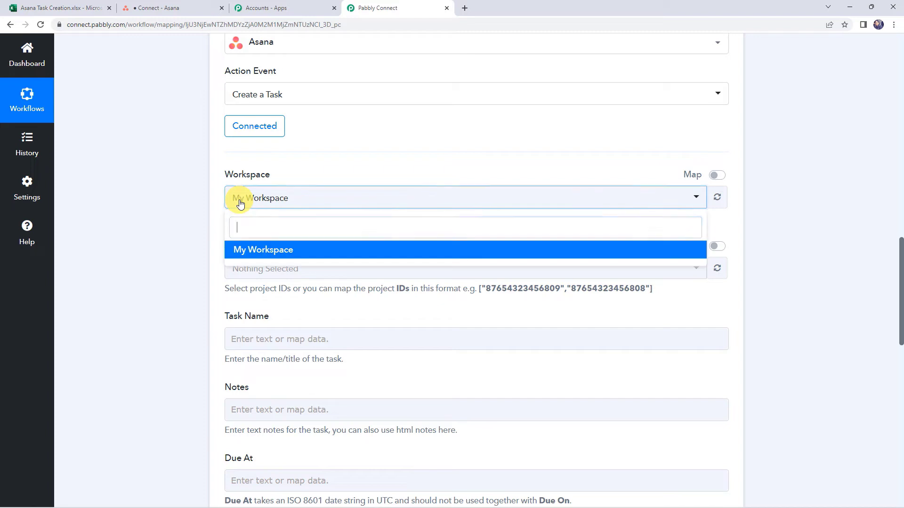
click(285, 252)
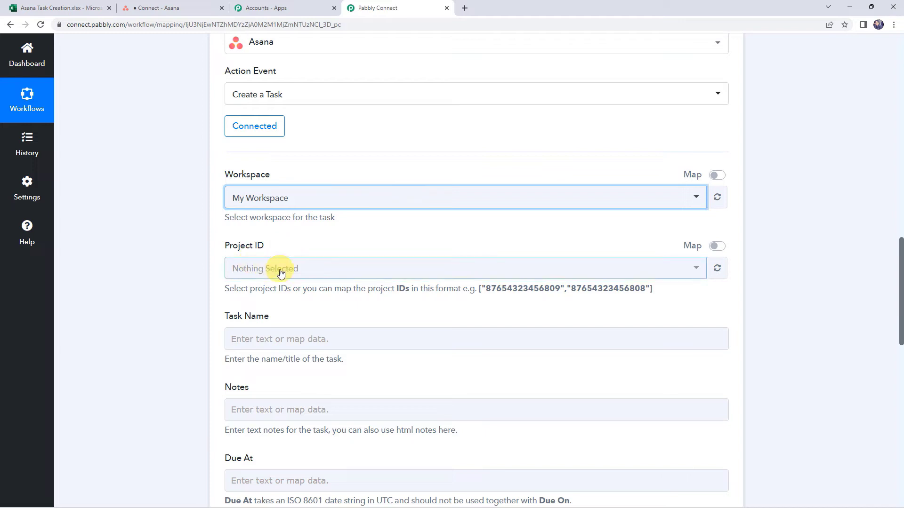
click(274, 271)
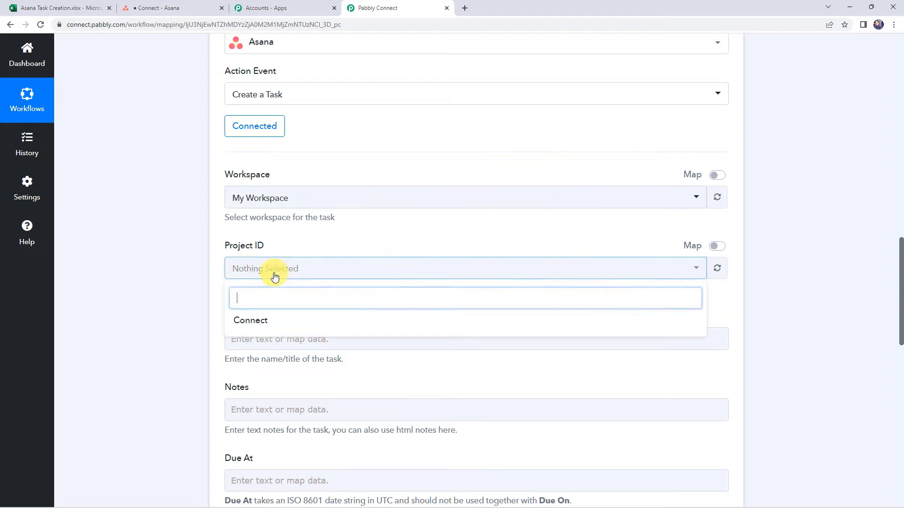
click(266, 323)
click(188, 303)
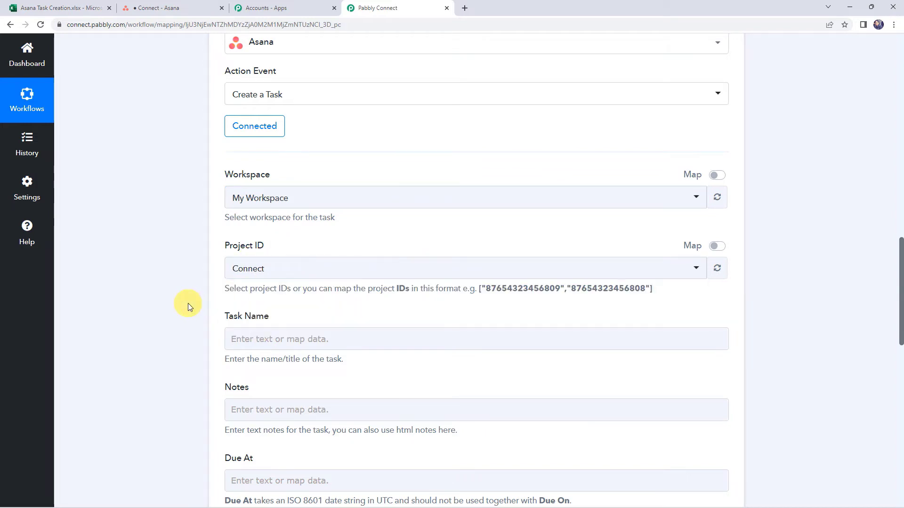
click(182, 1)
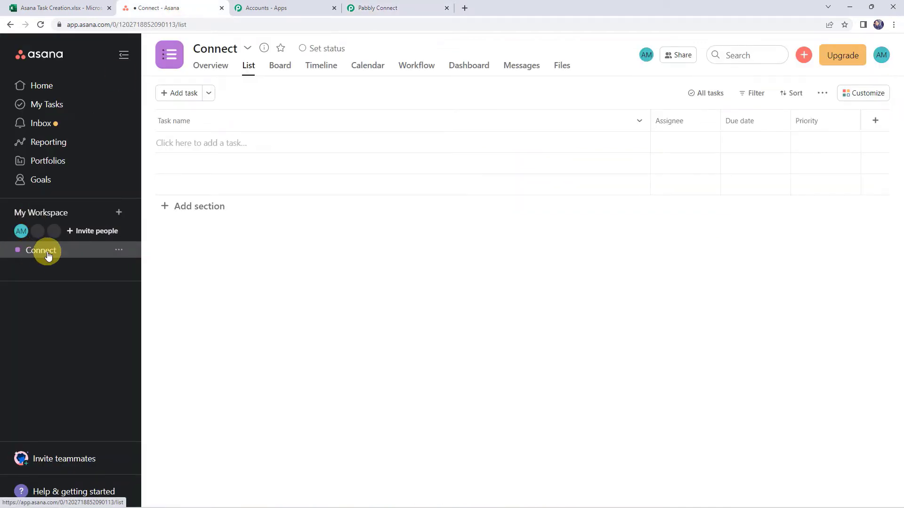
click(428, 3)
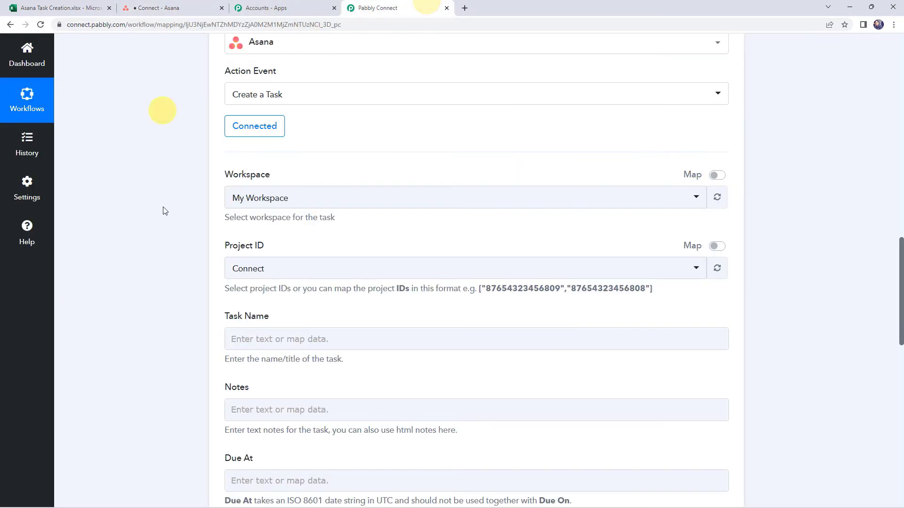
scroll(180, 270, down, 2)
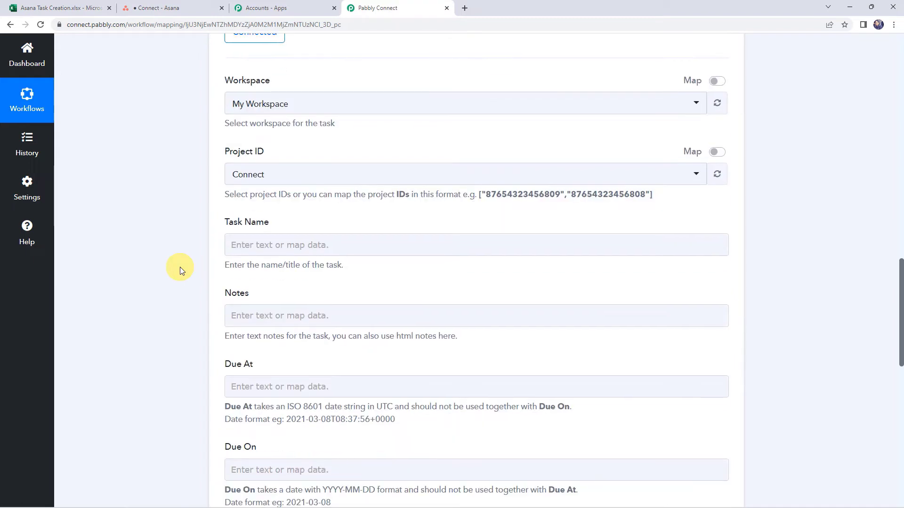
click(245, 248)
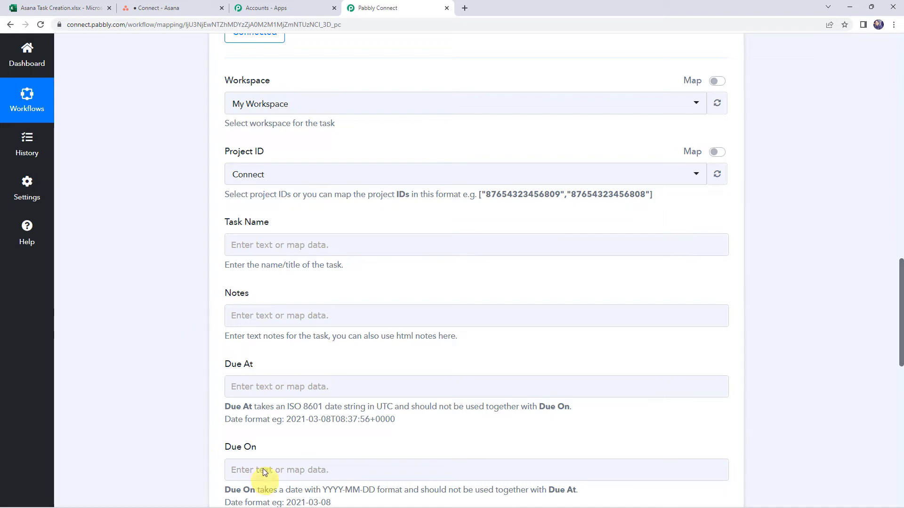
scroll(182, 295, up, 10)
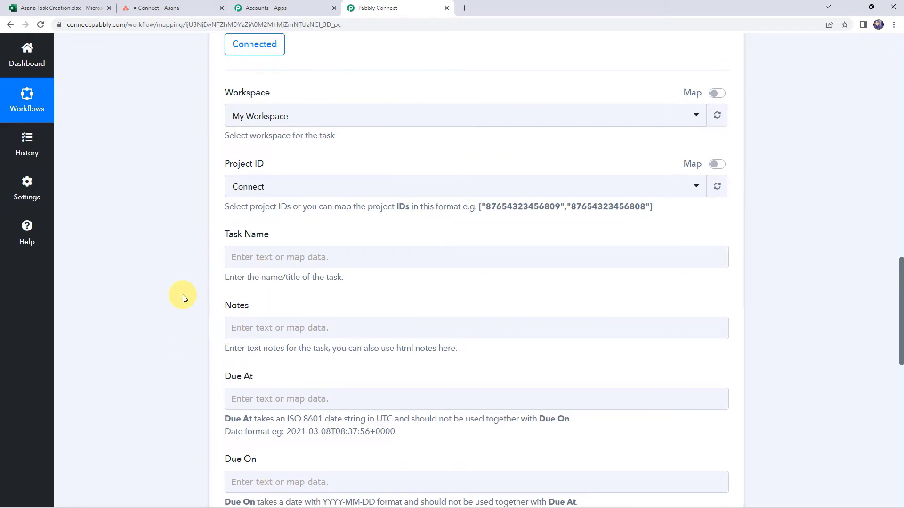
scroll(183, 294, up, 2)
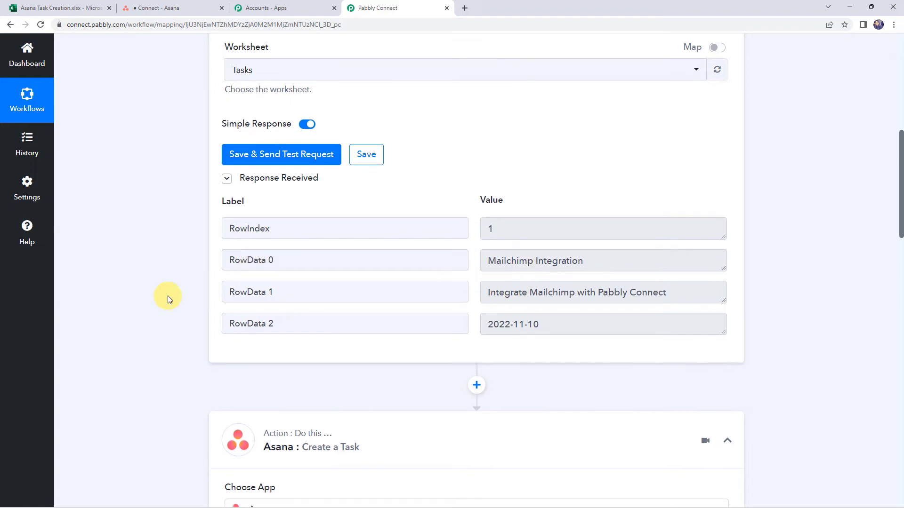
scroll(168, 295, down, 11)
Map the Asana Task Name to the Excel row's RowData 0
scroll(168, 296, down, 1)
click(235, 197)
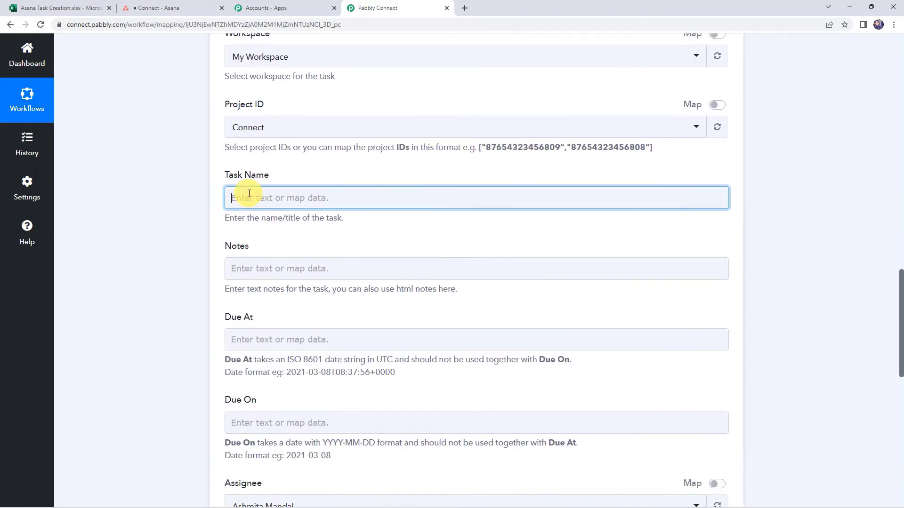
click(299, 282)
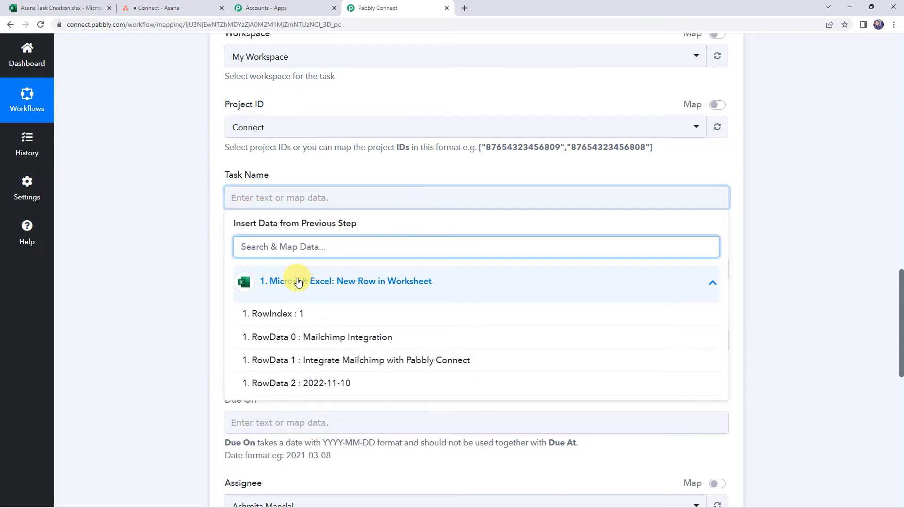
click(320, 341)
click(182, 252)
Map the Asana Notes field to the Excel row's RowData 1
click(260, 269)
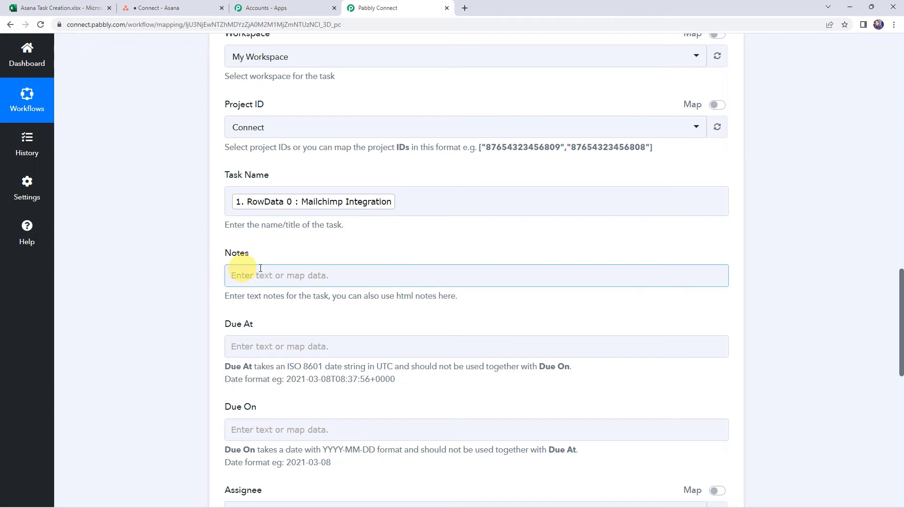
click(248, 276)
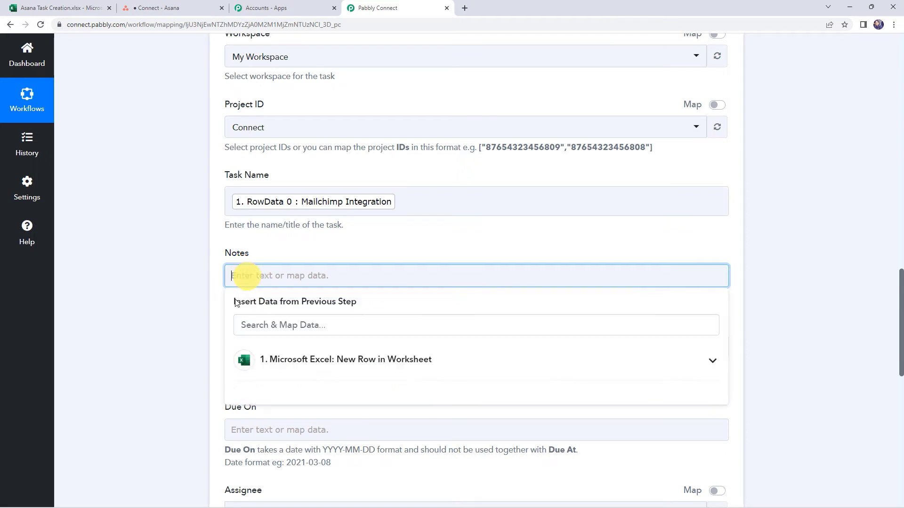
click(293, 355)
click(306, 438)
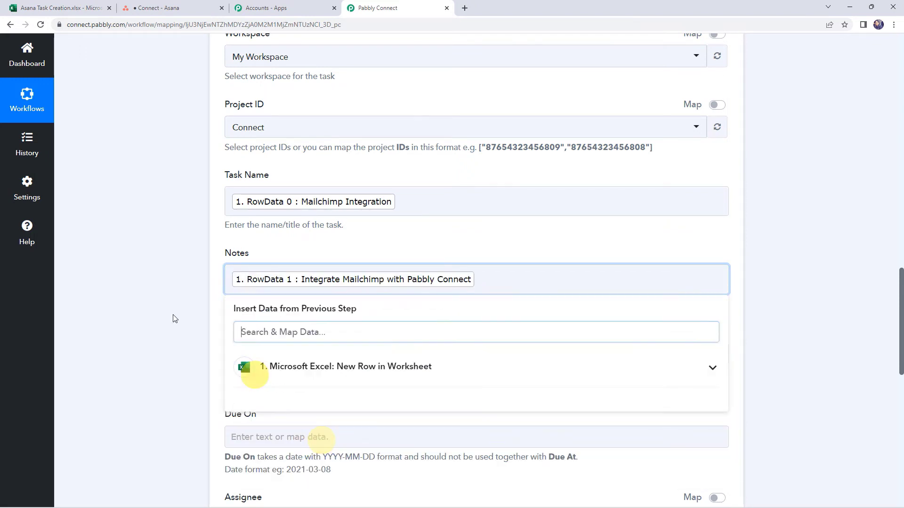
click(137, 302)
scroll(137, 301, down, 4)
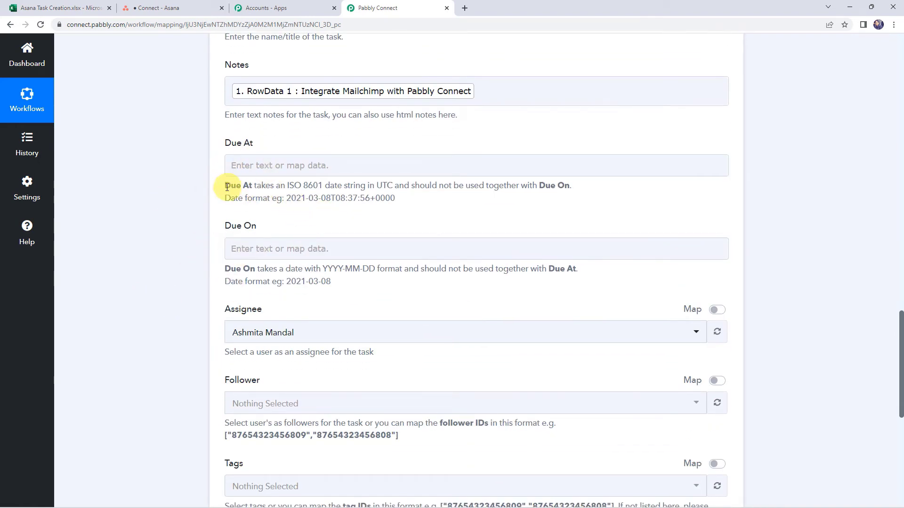
drag(225, 186, 528, 194)
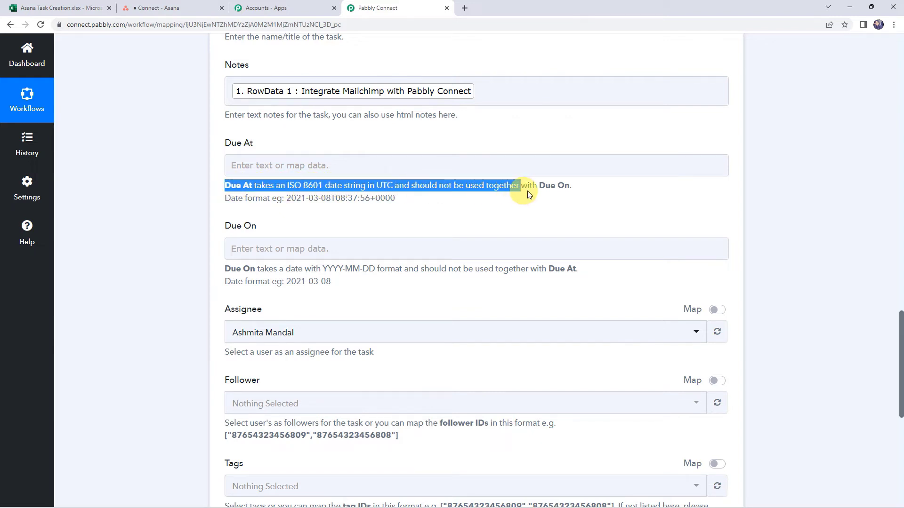
click(564, 191)
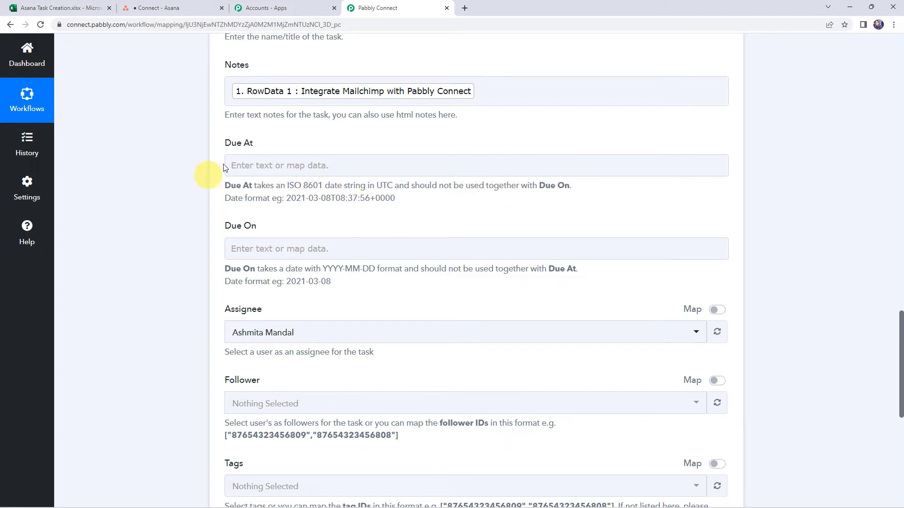
click(245, 166)
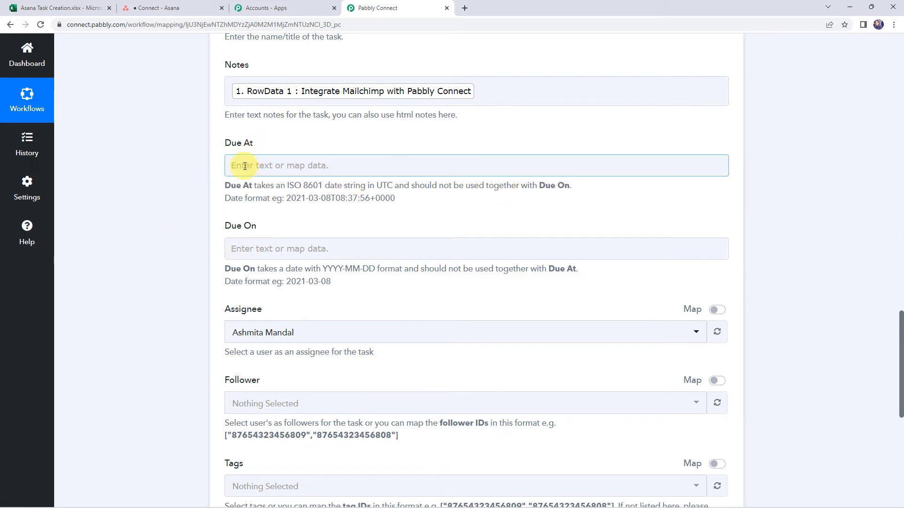
click(247, 249)
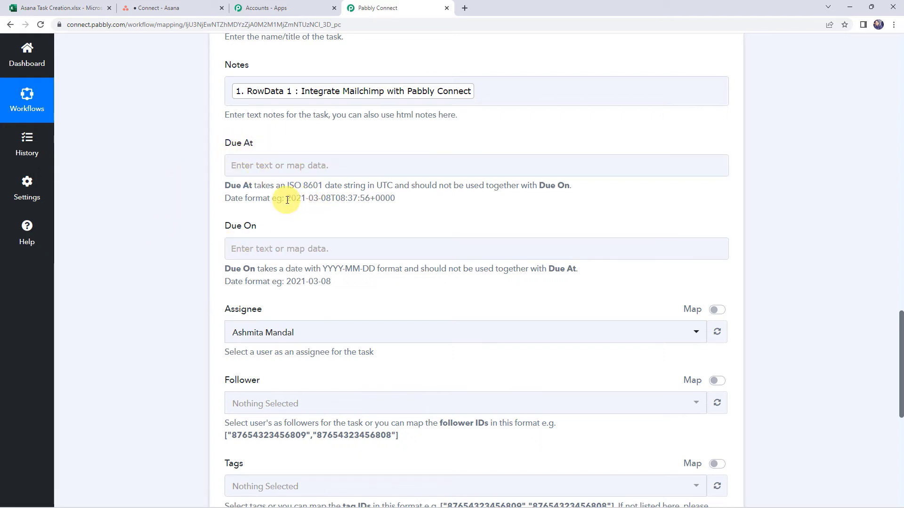
drag(286, 198, 402, 200)
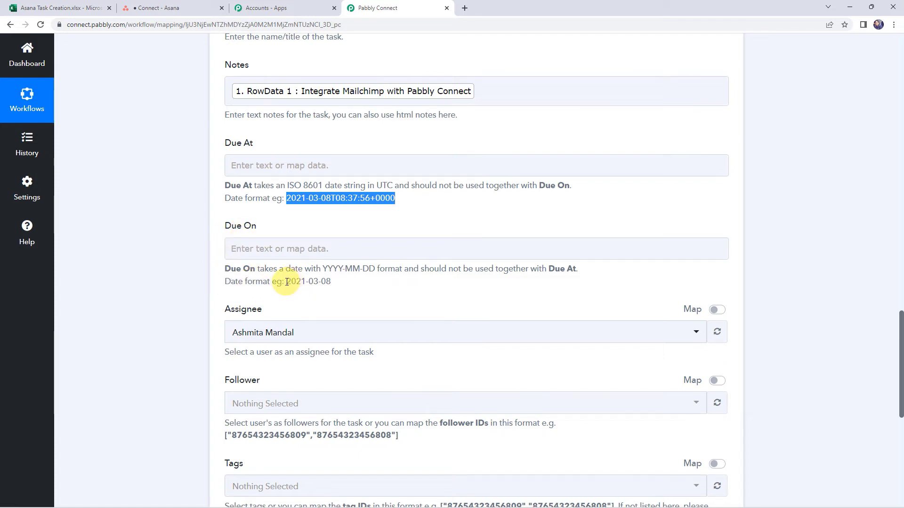
drag(286, 282, 340, 286)
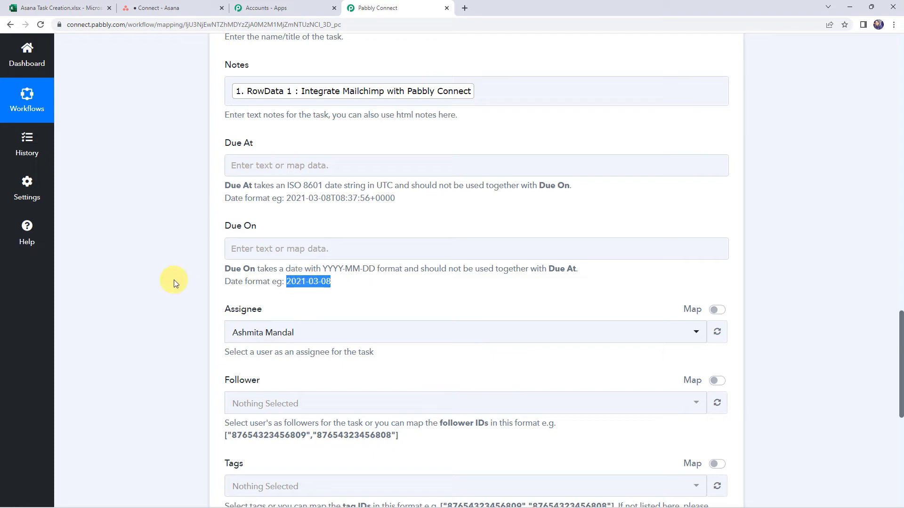
scroll(174, 280, up, 12)
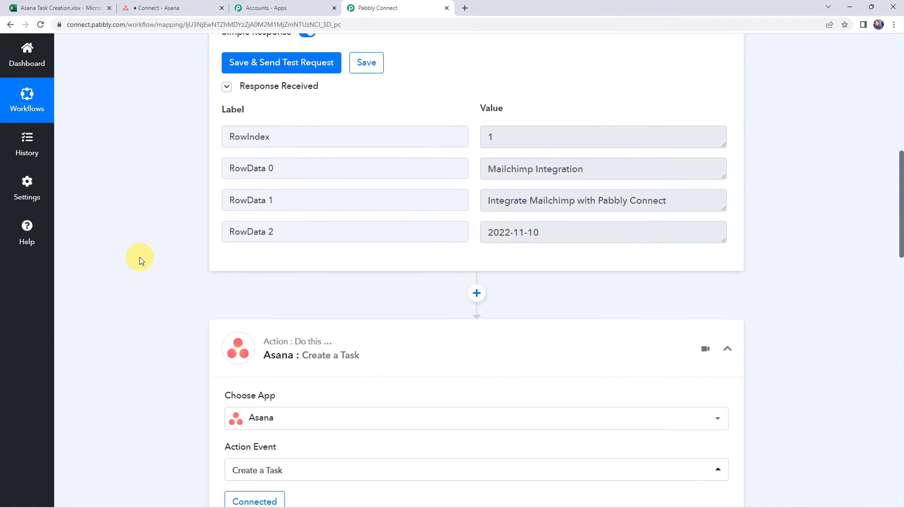
Map the Asana Due On date to the Excel row's RowData 2
scroll(139, 257, down, 12)
click(235, 296)
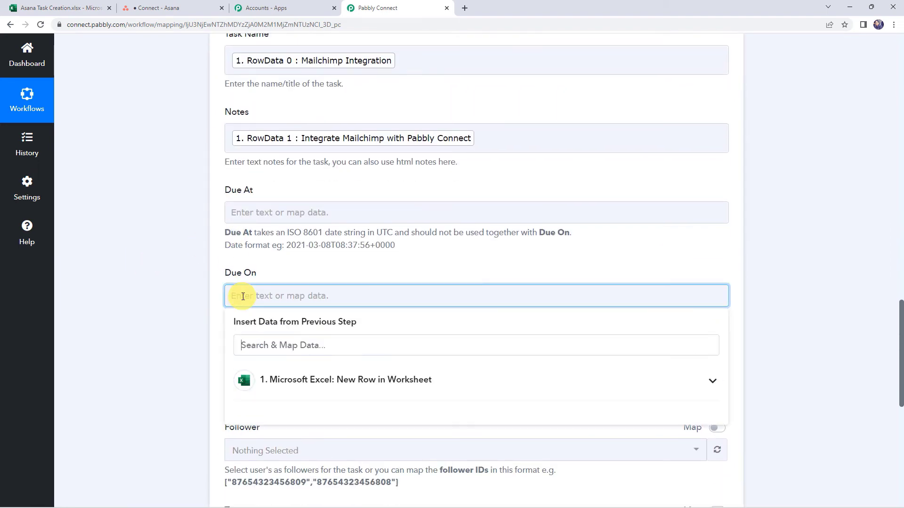
click(279, 379)
scroll(191, 346, down, 3)
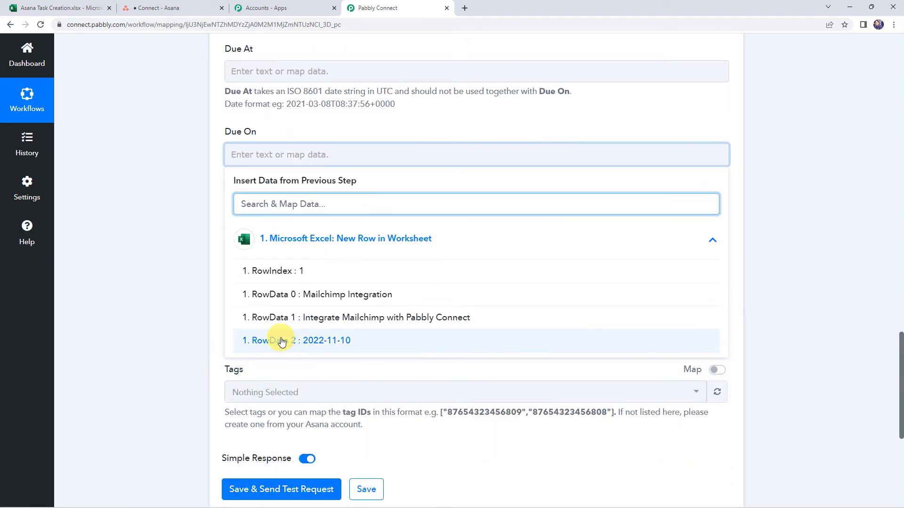
click(253, 339)
click(178, 258)
Keep the existing user as assignee and send a test creating the Asana task
scroll(179, 258, down, 1)
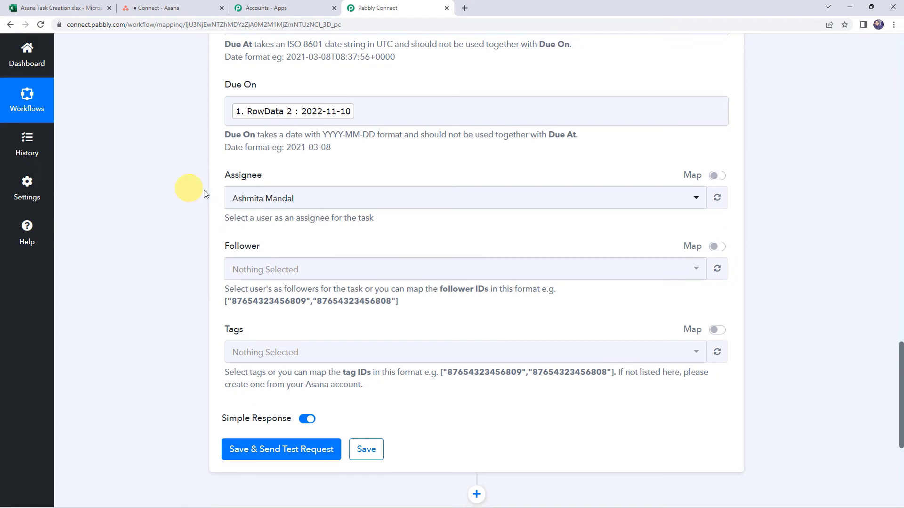
click(253, 202)
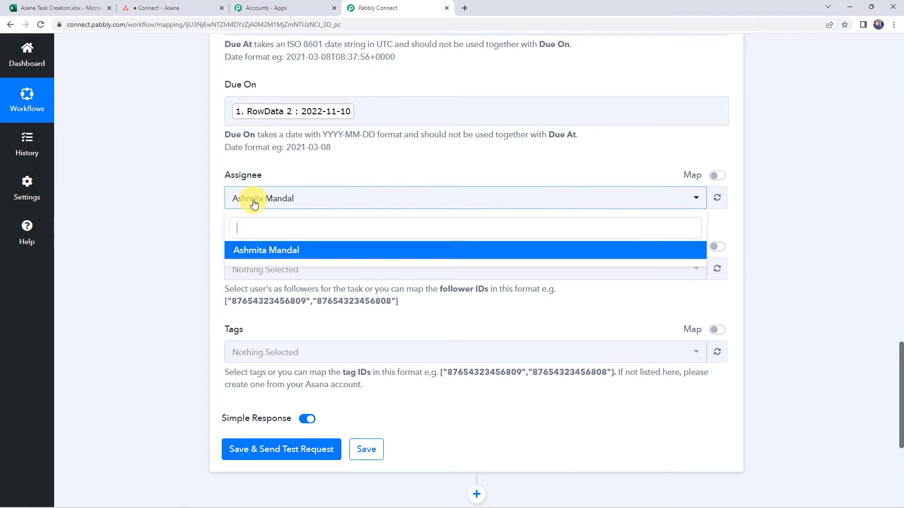
click(267, 251)
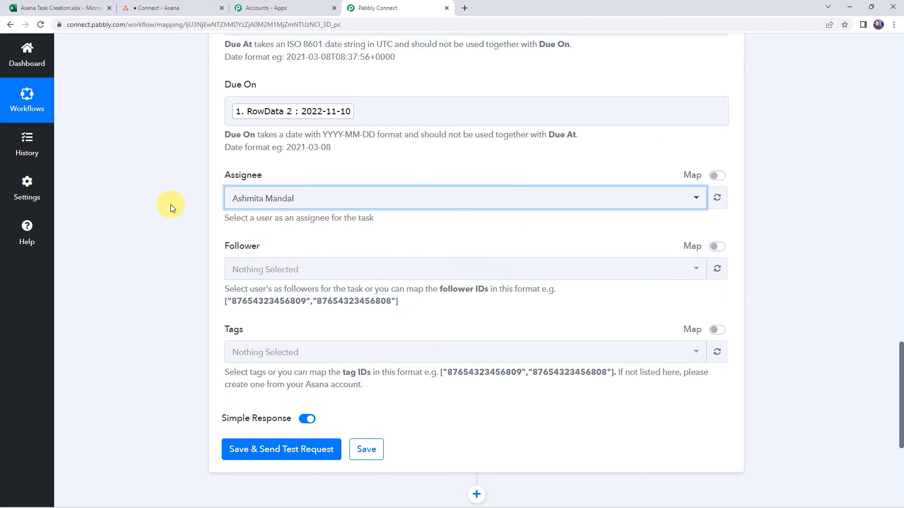
scroll(171, 204, down, 3)
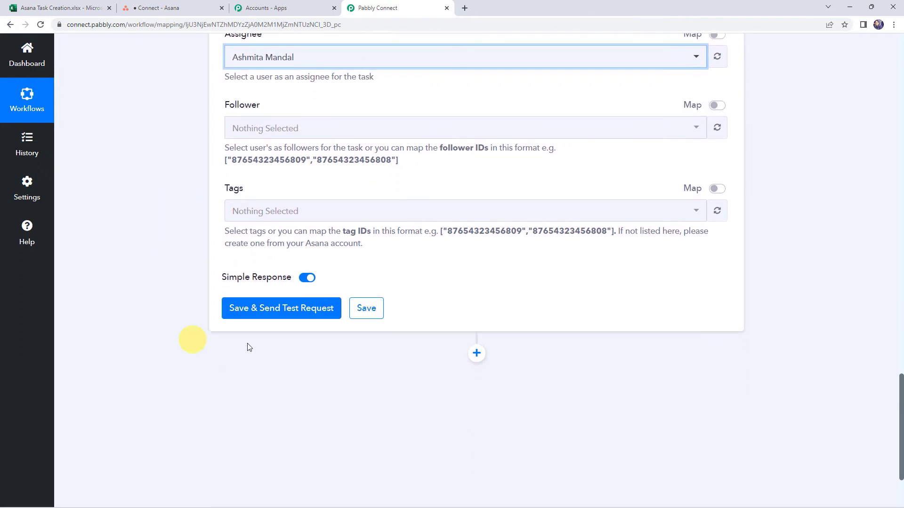
click(267, 315)
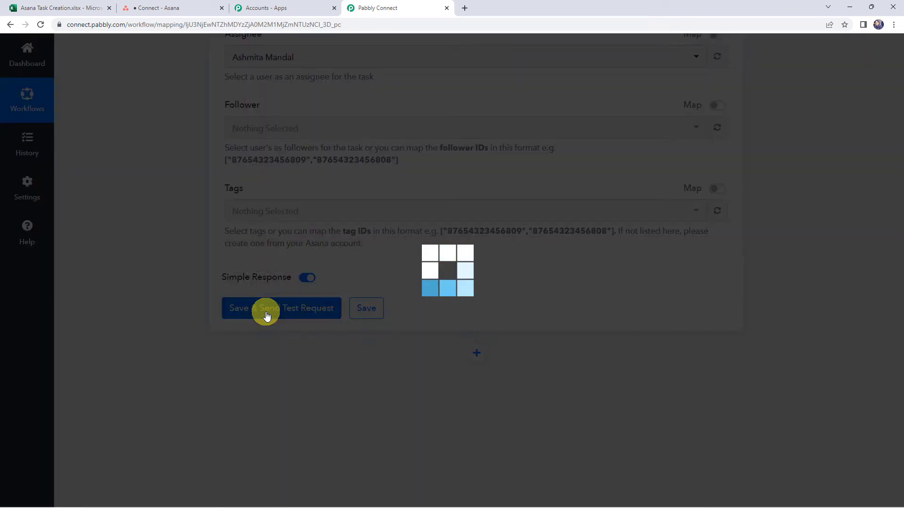
scroll(124, 284, down, 4)
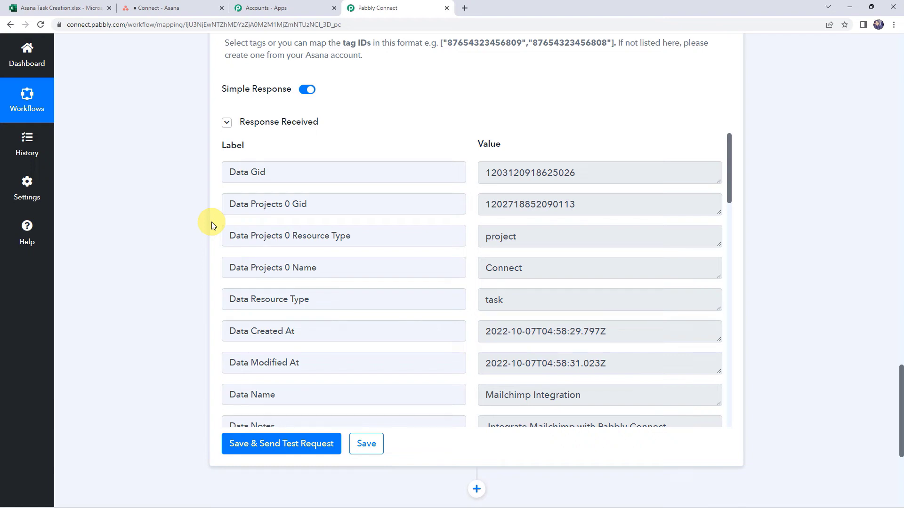
Check the Mailchimp Integration task in Asana shows due Nov 10 and its description, then return to Pabbly
click(188, 6)
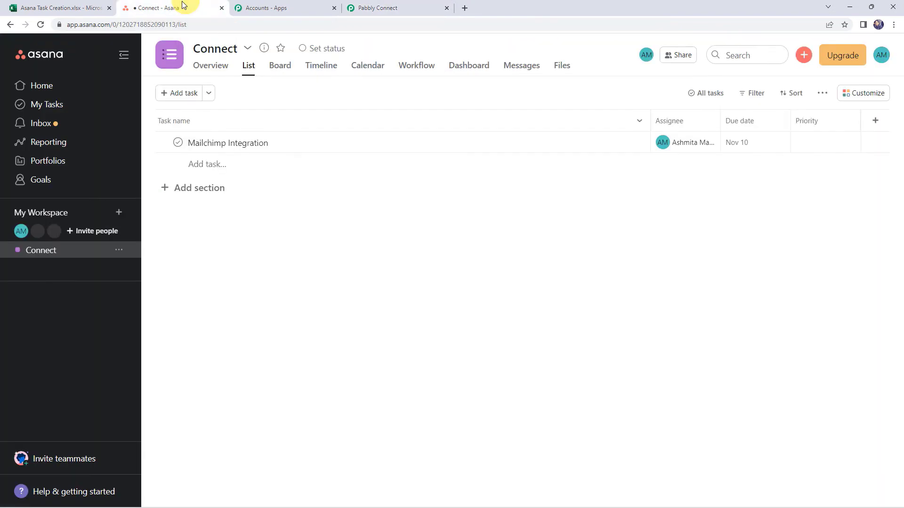
click(201, 142)
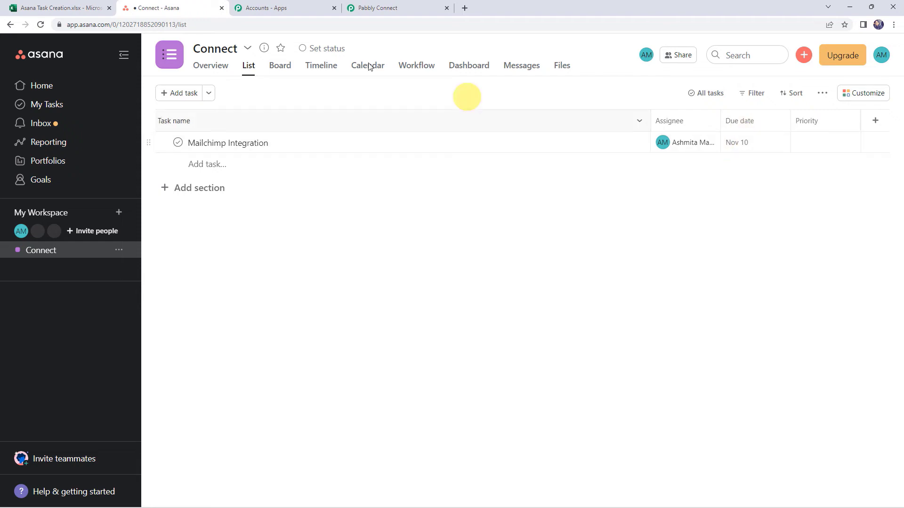
click(57, 8)
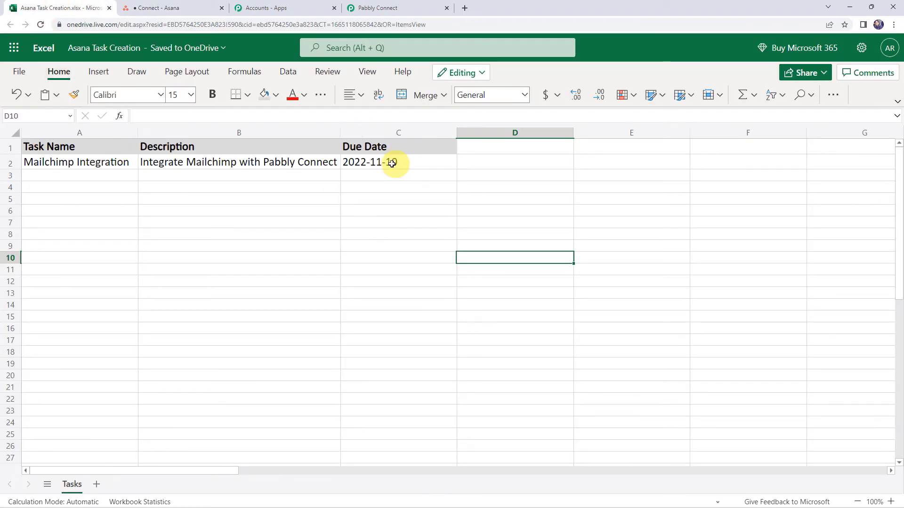
click(402, 6)
click(200, 10)
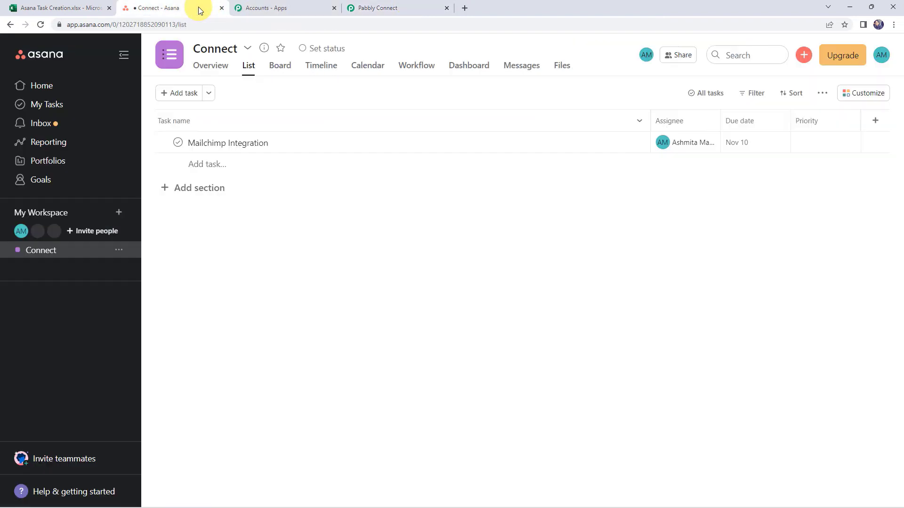
click(285, 144)
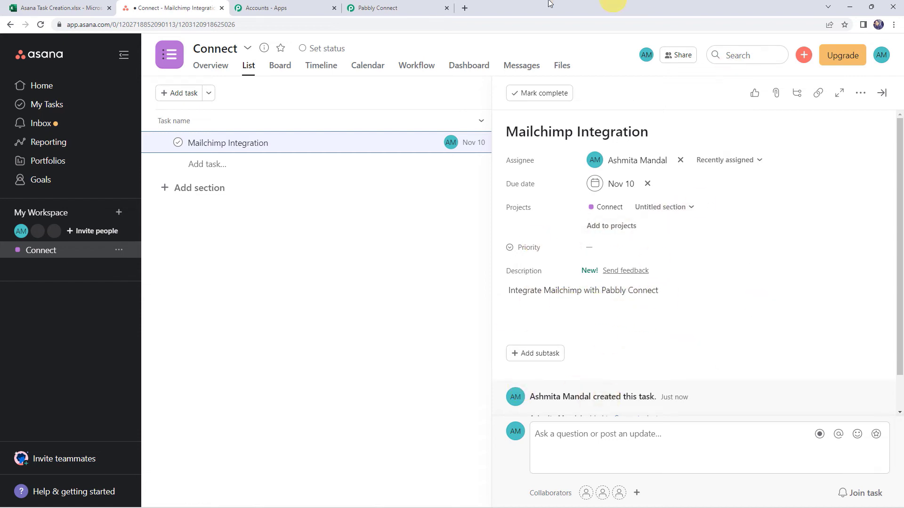
click(378, 5)
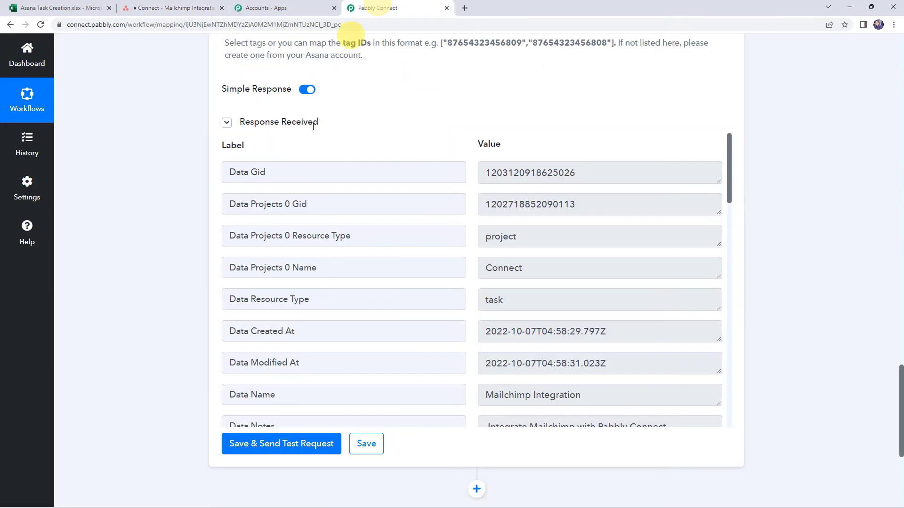
Save the Asana create-task step and dismiss the data-saved confirmation
click(363, 447)
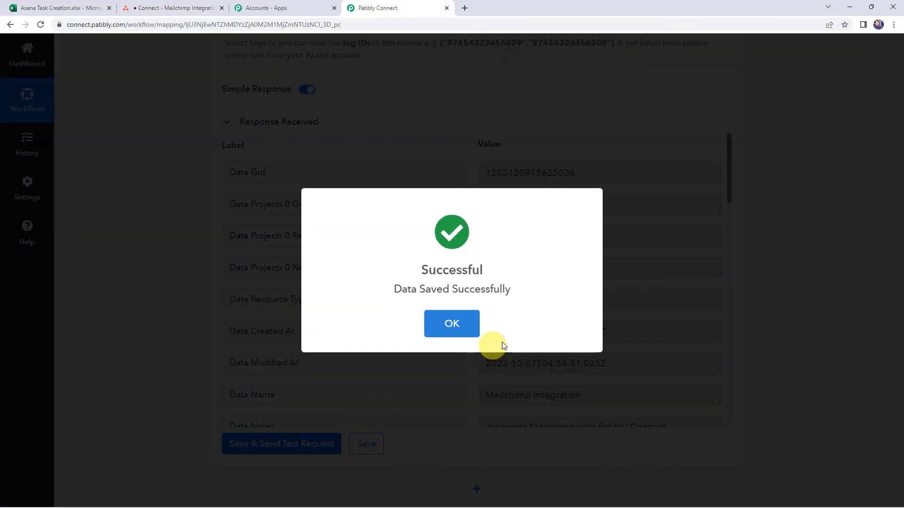
click(464, 323)
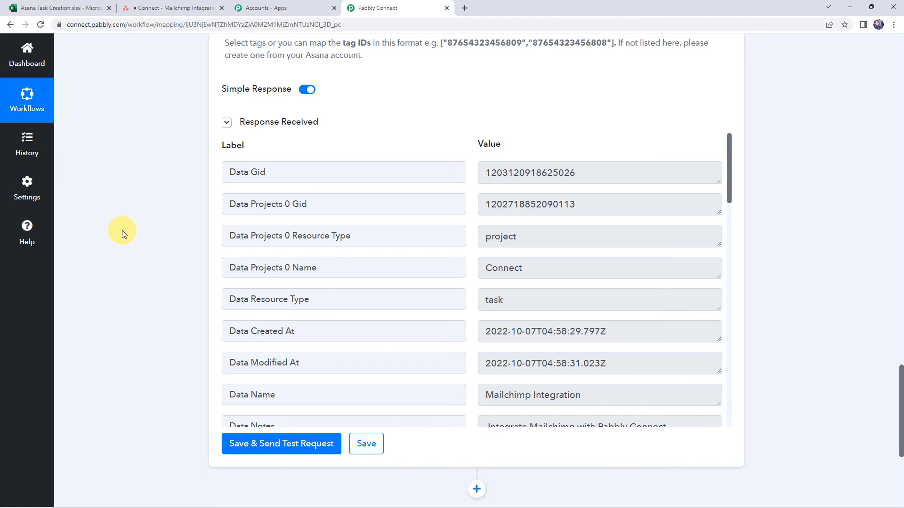
Enter 'GitHub Integration' as the task name in cell A3 of the spreadsheet
click(79, 5)
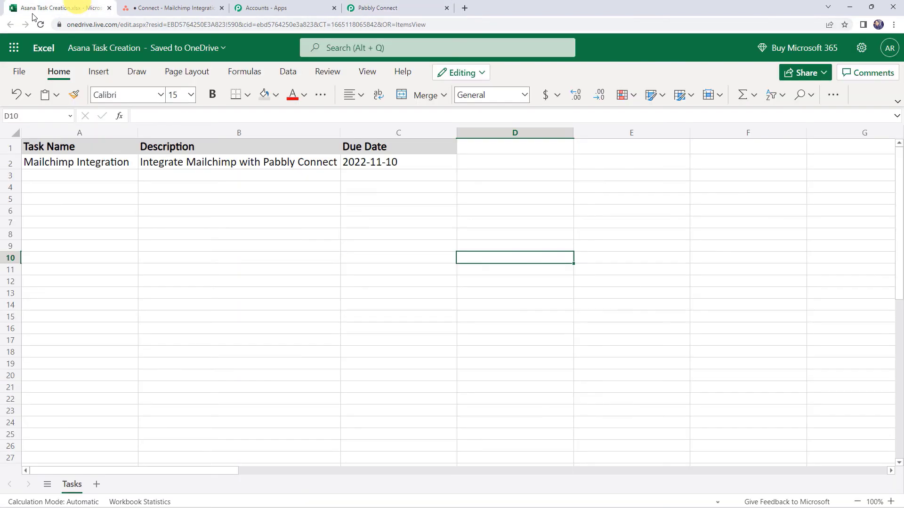
click(92, 177)
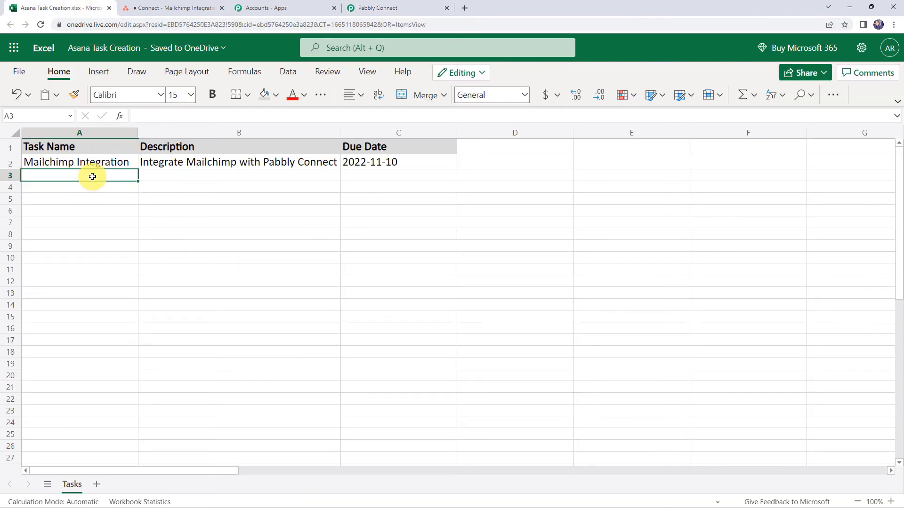
click(108, 173)
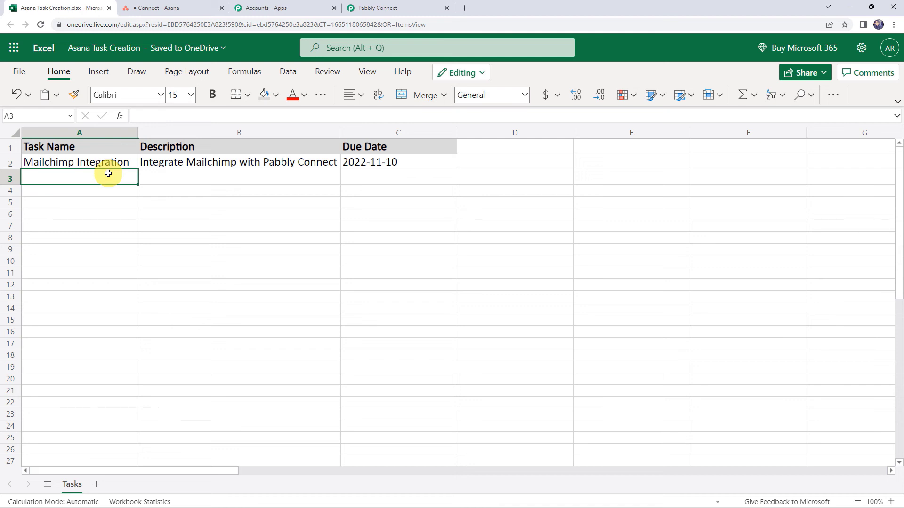
text(GitHub Integration)
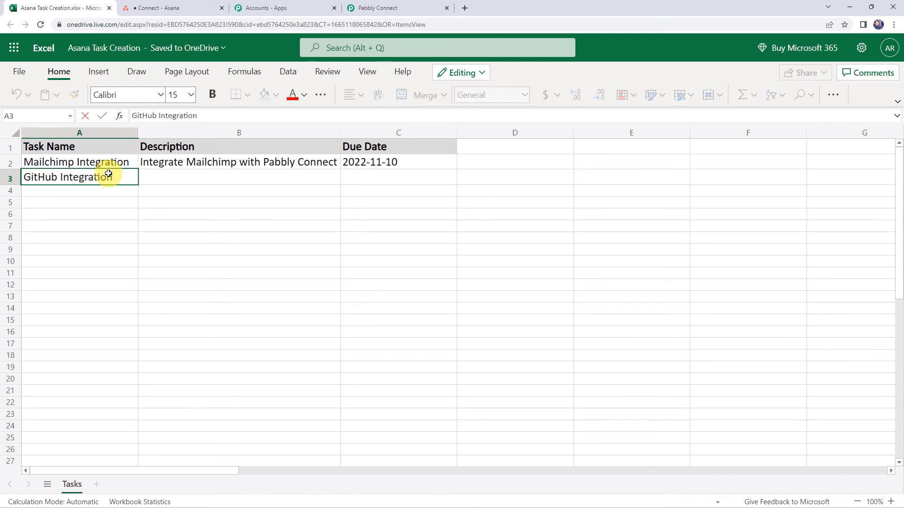
click(161, 179)
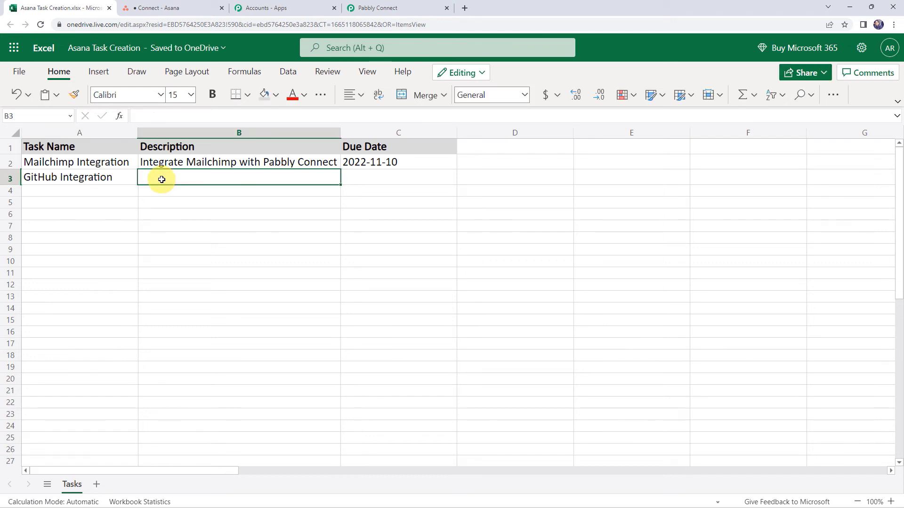
Fill B3 with 'Integrate GitHub with Pabbly Connect' and C3 with due date 2022-11-15
text(Int)
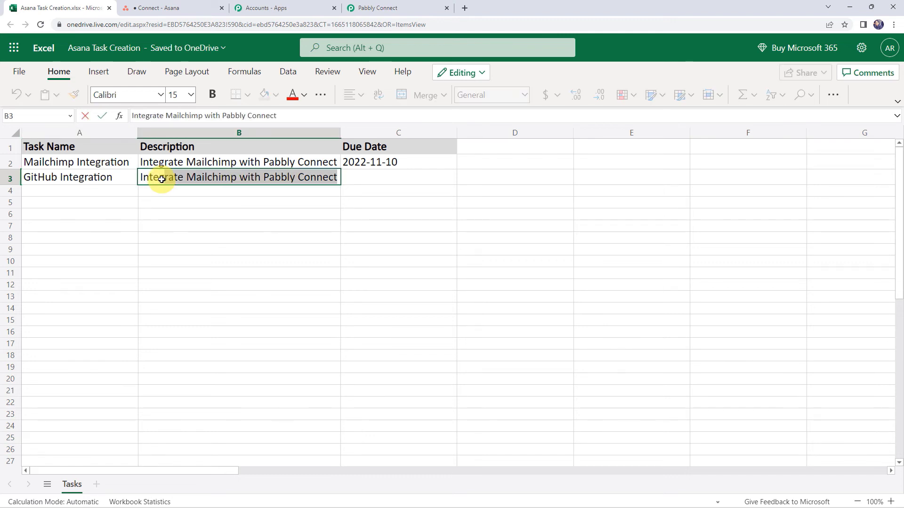
key(Tab)
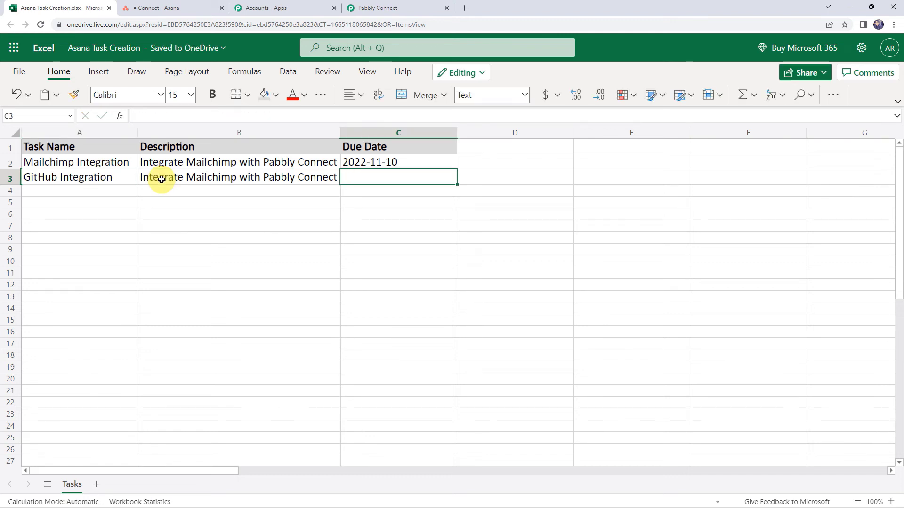
double_click(211, 178)
double_click(212, 178)
text(GitHub)
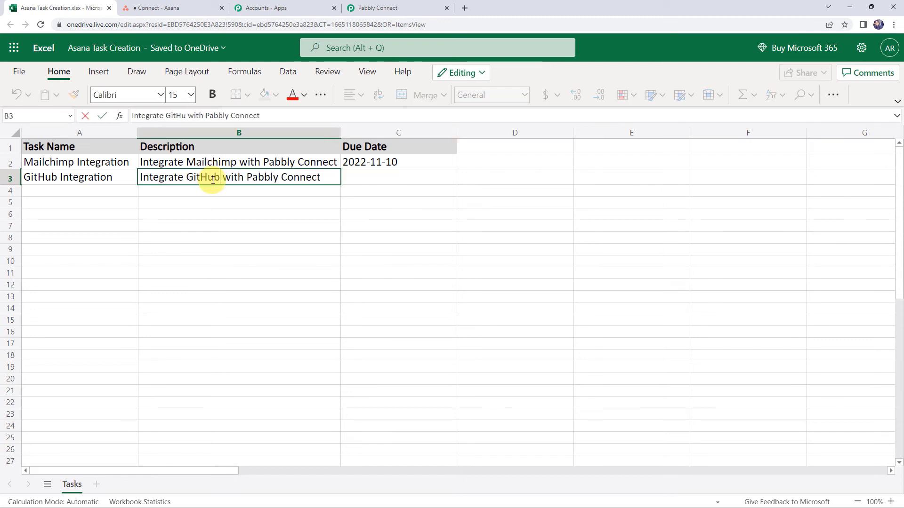
key(Tab)
text(20)
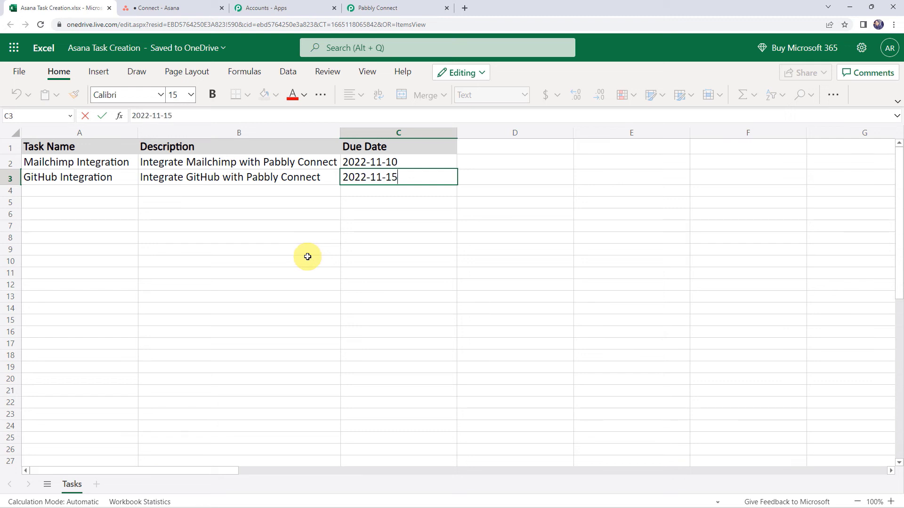
key(Return)
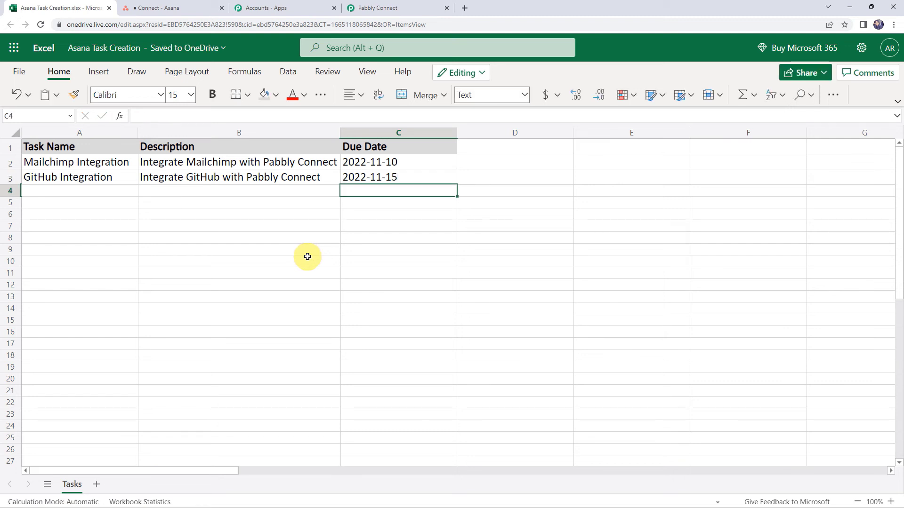
Reload the Asana Connect project and open GitHub Integration to check its Nov 15 date and description
click(197, 4)
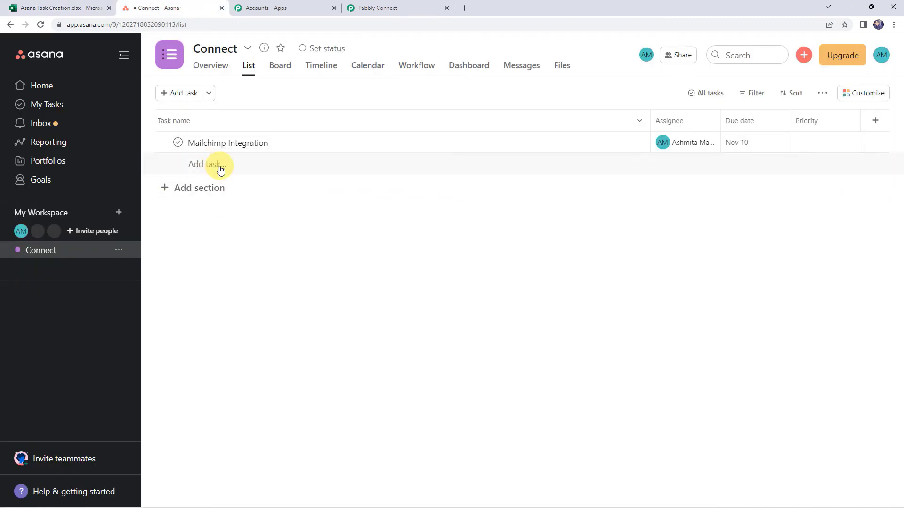
click(37, 25)
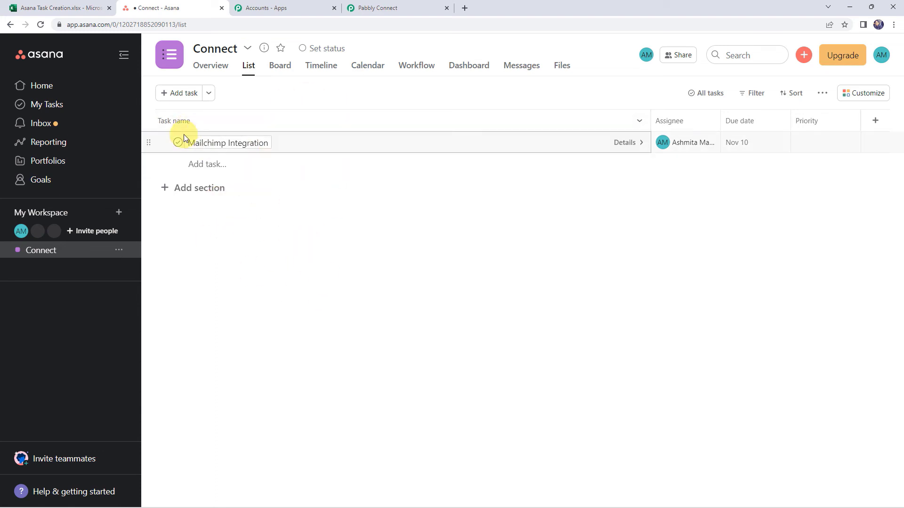
click(41, 24)
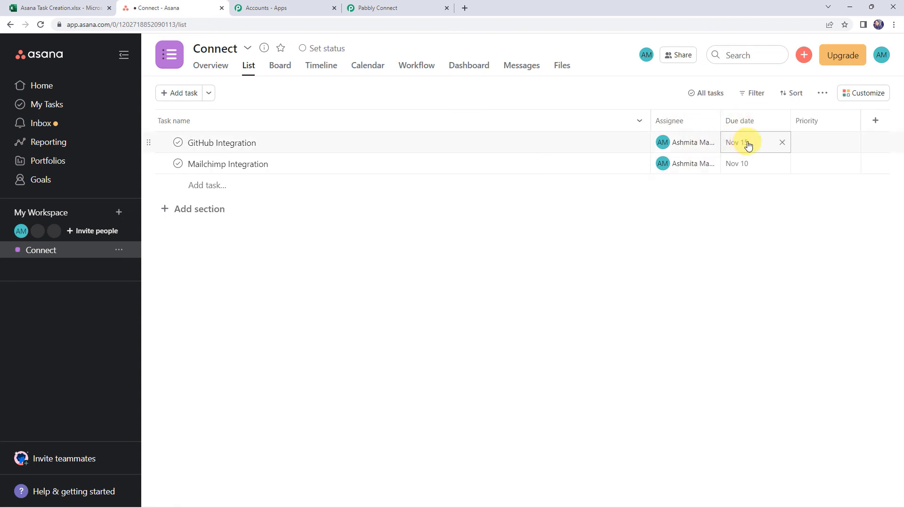
click(269, 146)
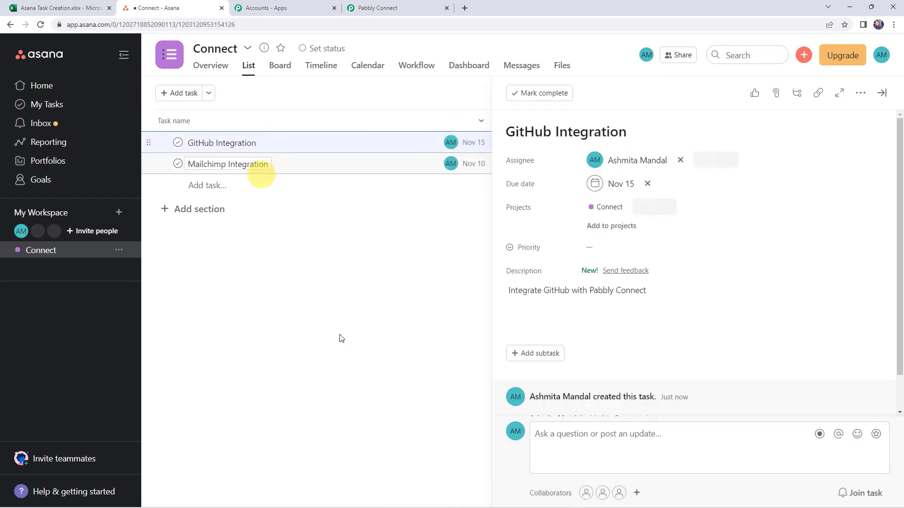
drag(512, 293, 649, 290)
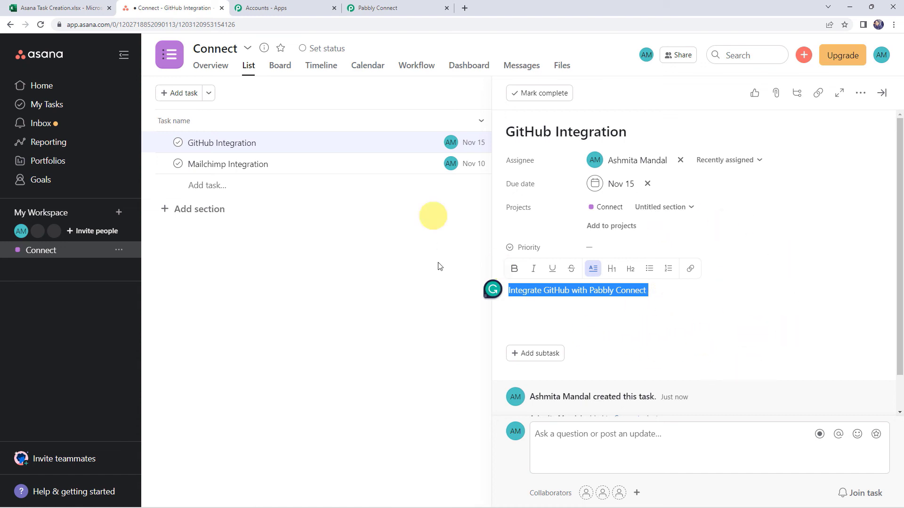
Collapse the Asana create-task and Excel new-row cards in the Excel to Asana workflow
click(377, 8)
scroll(329, 228, up, 9)
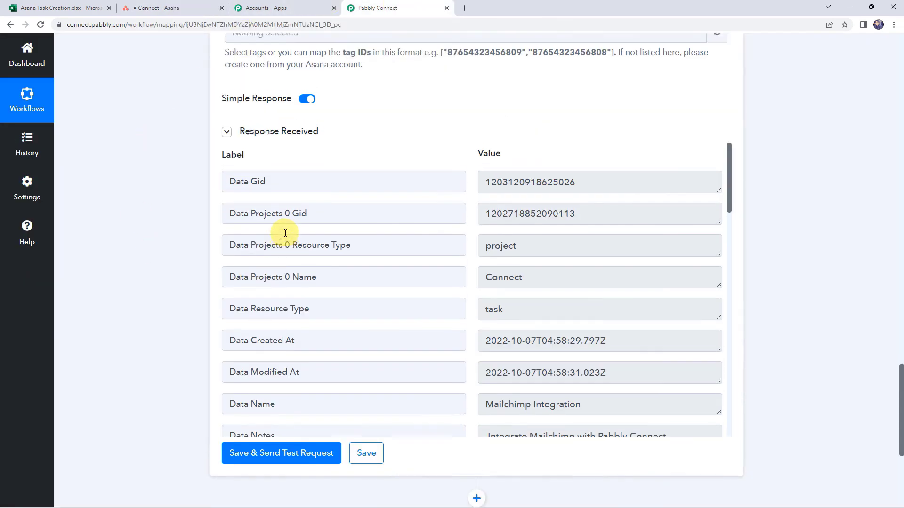
scroll(285, 232, up, 20)
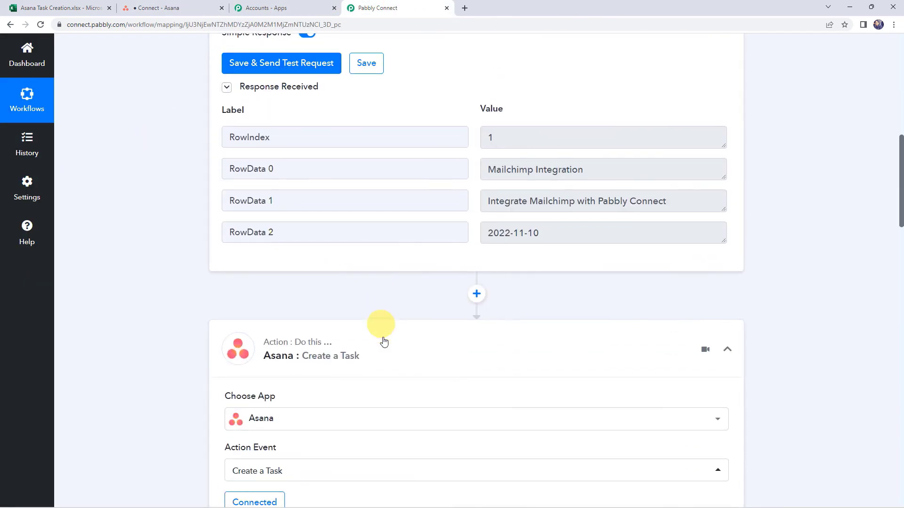
click(383, 343)
scroll(383, 341, up, 10)
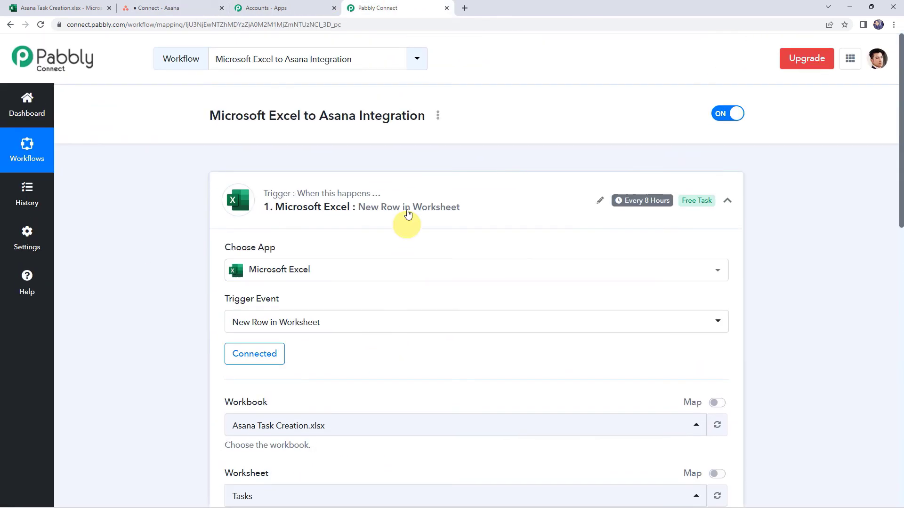
click(406, 202)
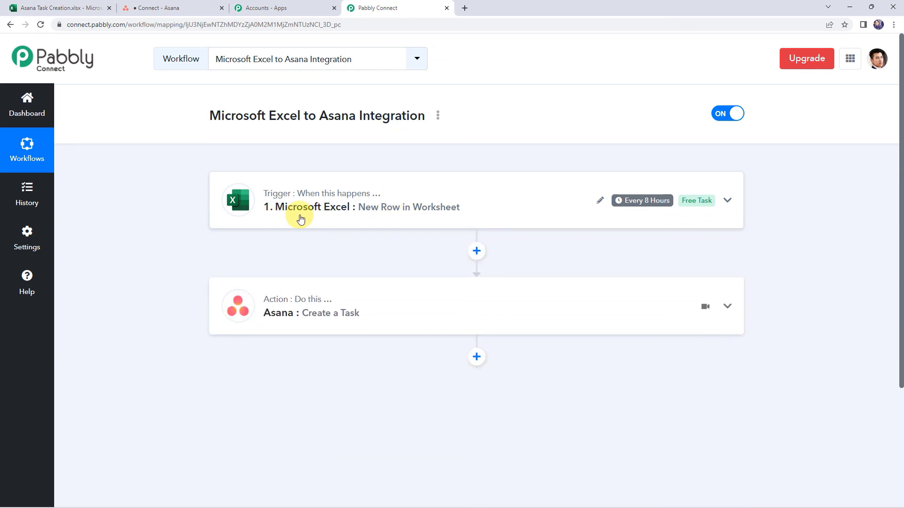